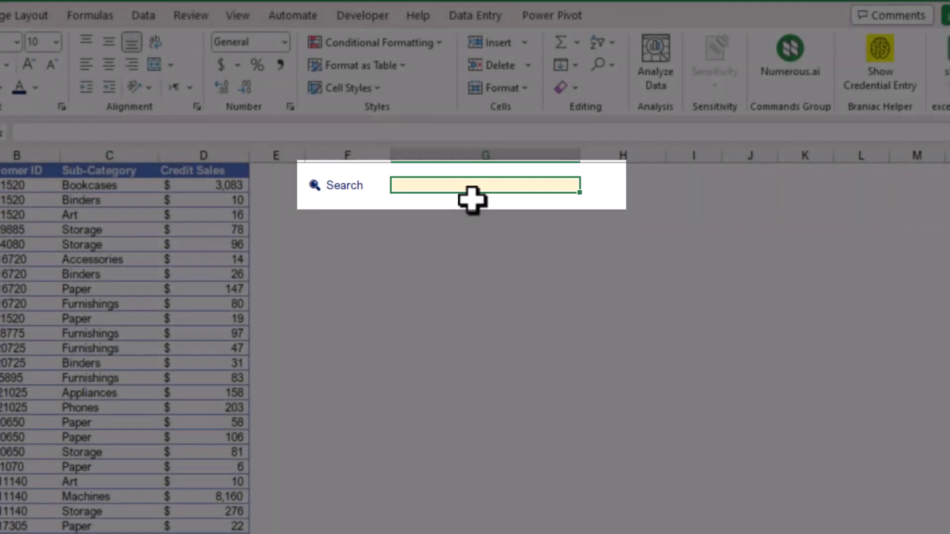
Try the searches KM, Stor and Mara in the G2 search box
text(KM-)
key(Return)
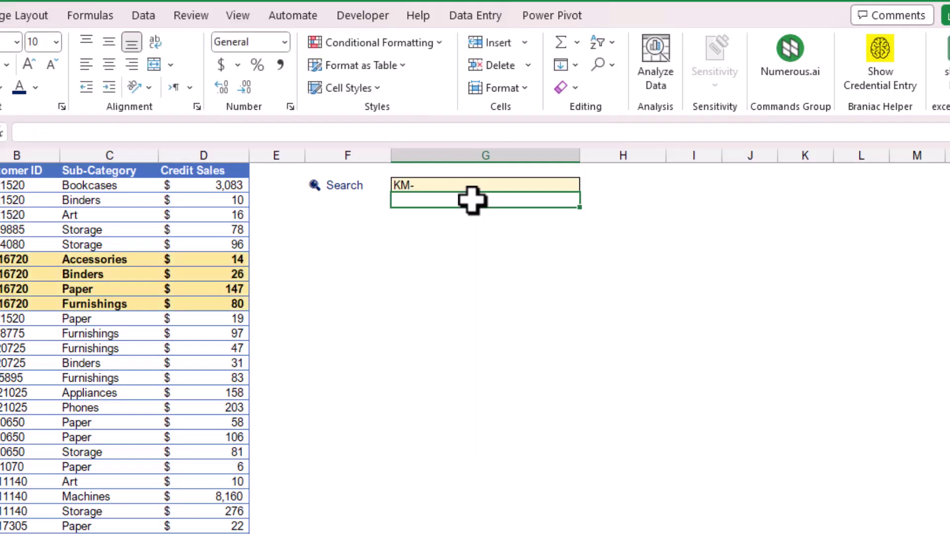
click(465, 187)
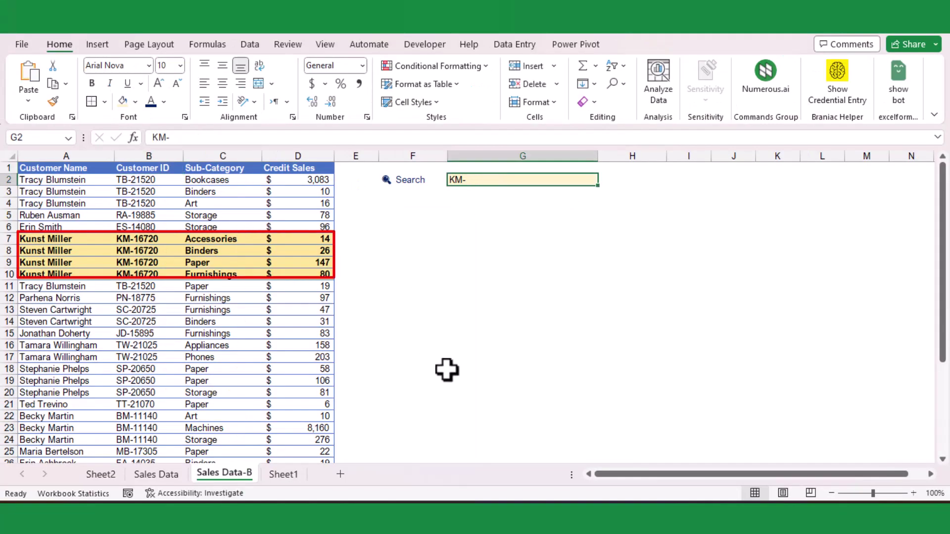
text(Stor)
key(Return)
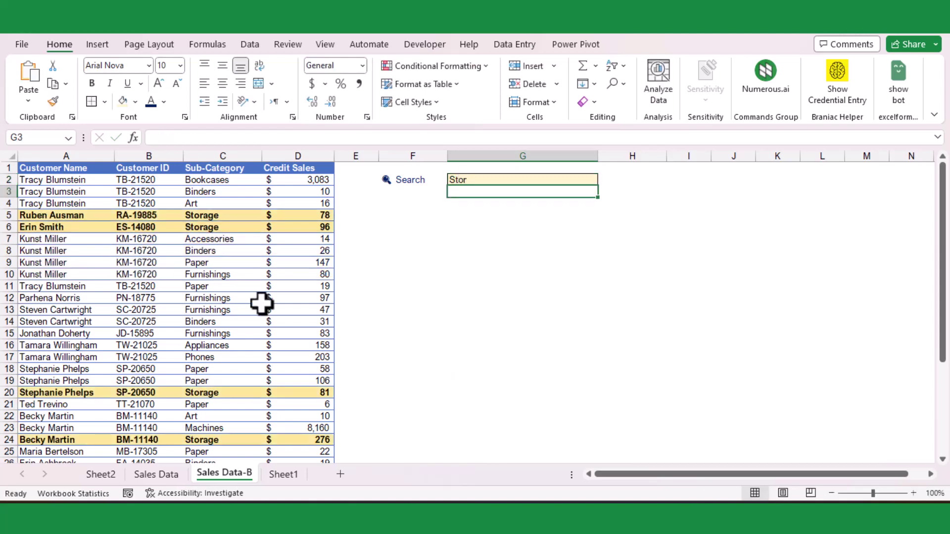
click(542, 178)
text(Mara)
key(Return)
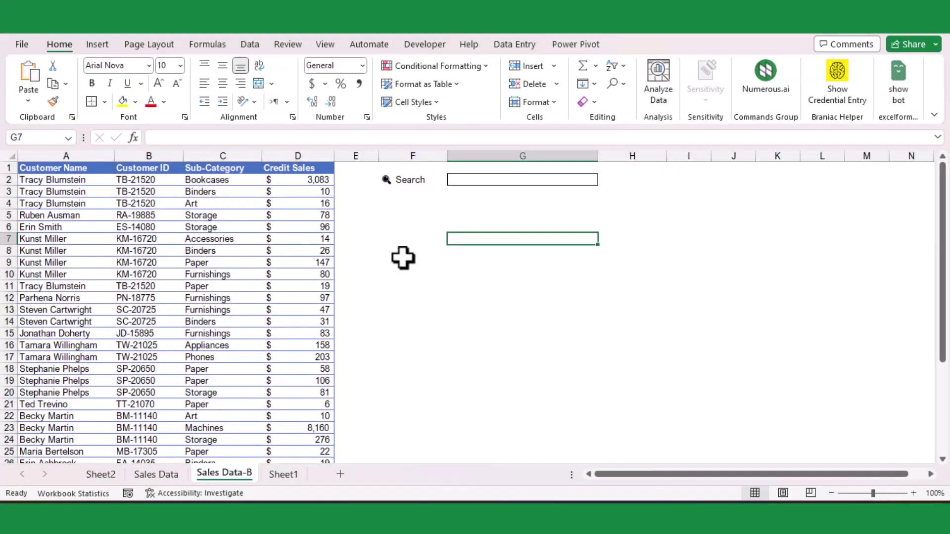
Enter APPLE in cell G6
key(Up)
key(Up)
click(481, 239)
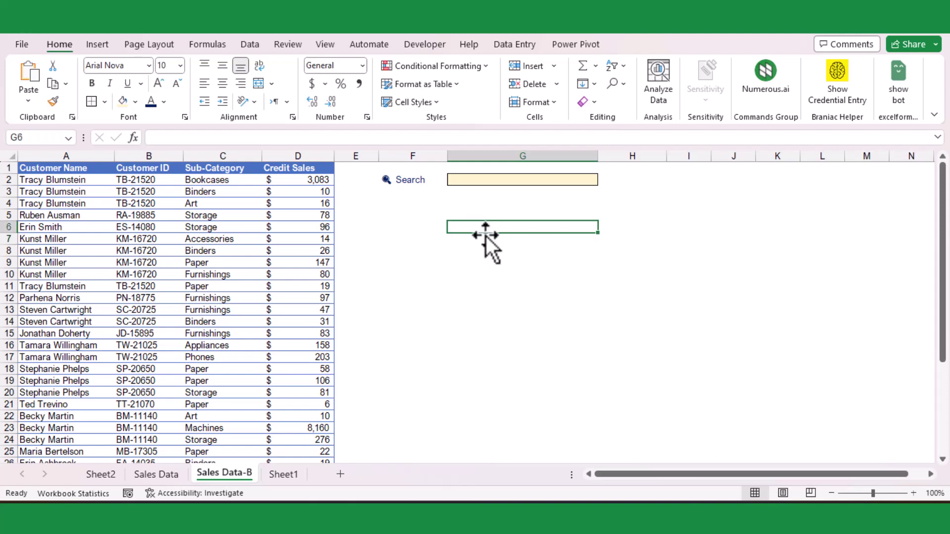
text(APPLE)
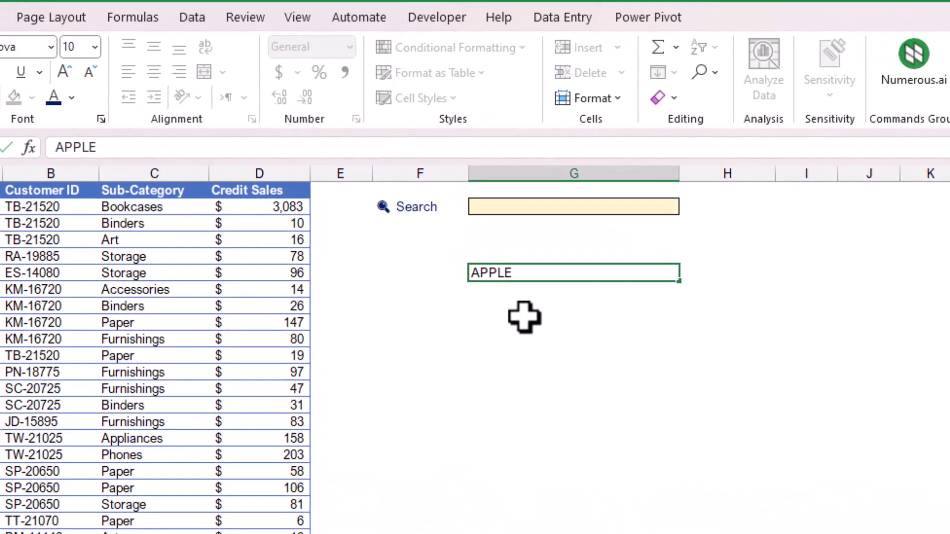
key(Return)
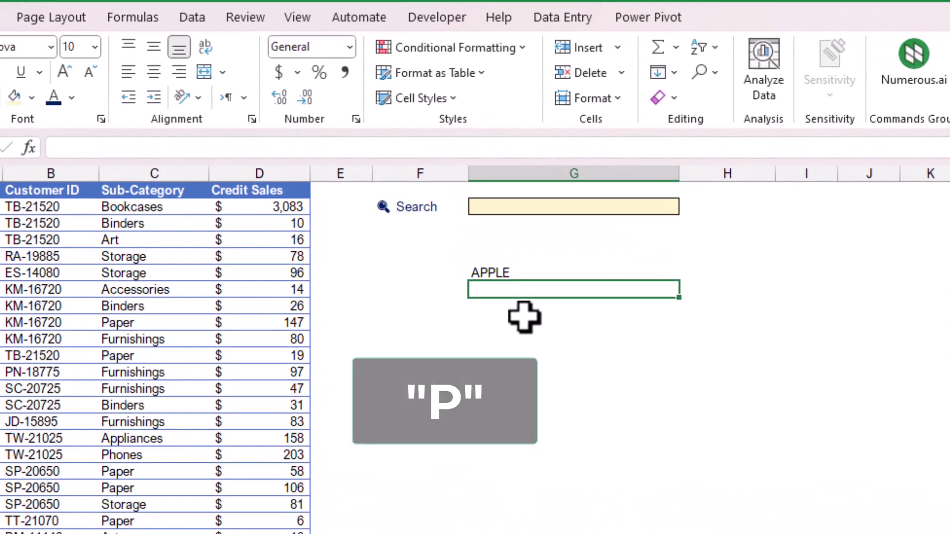
Enter =SEARCH("P",G6) in G8, returning 2
click(525, 314)
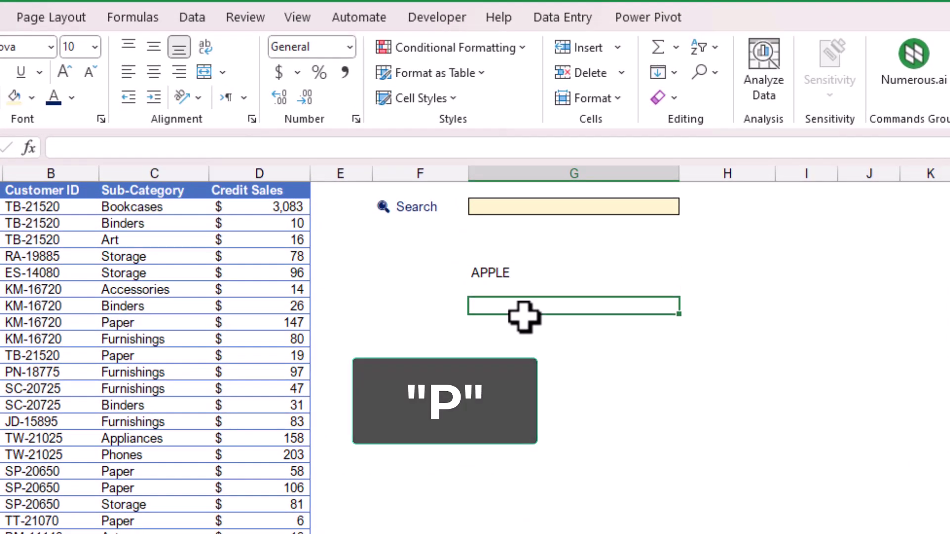
text(=SEAq1)
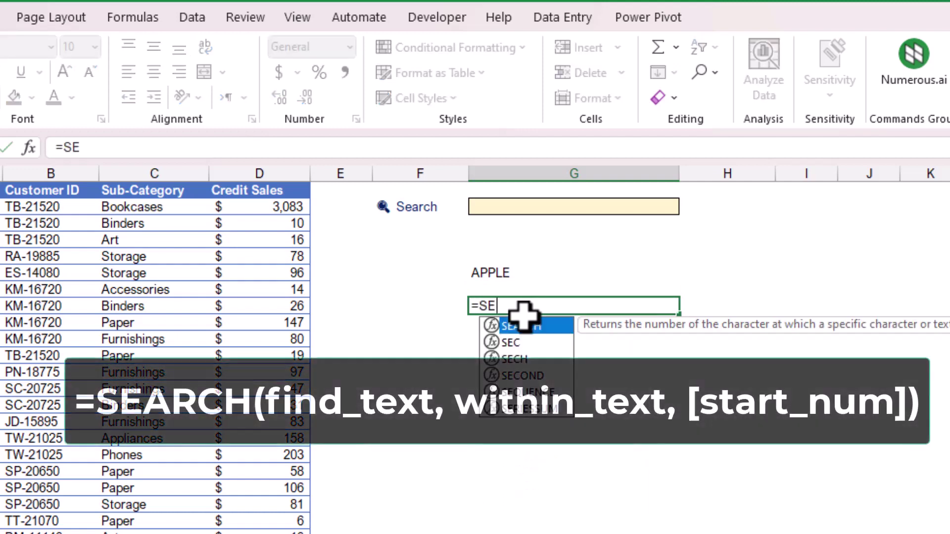
key(BackSpace)
key(BackSpace)
text(RCH()
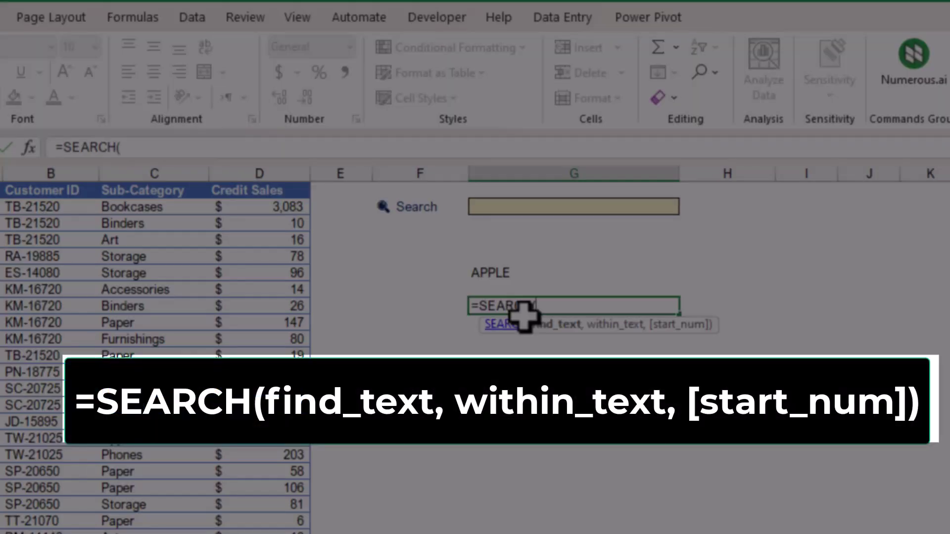
text("P")
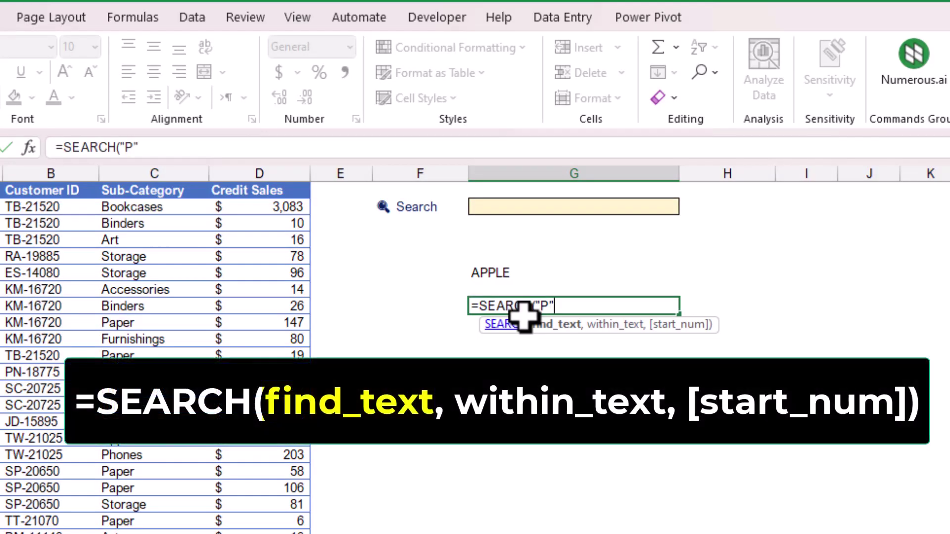
text(,)
click(522, 271)
key(Return)
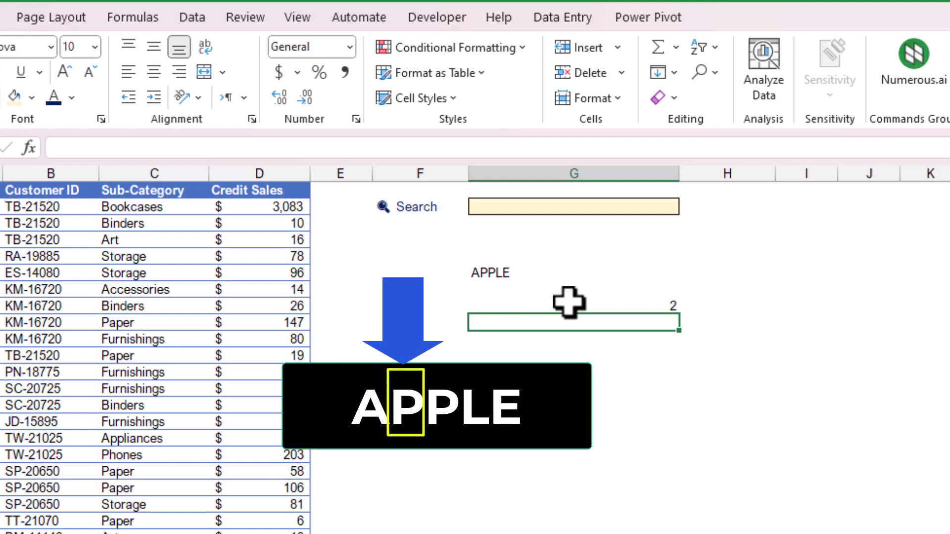
Change the G8 formula to search for "L" instead of "P"
click(613, 305)
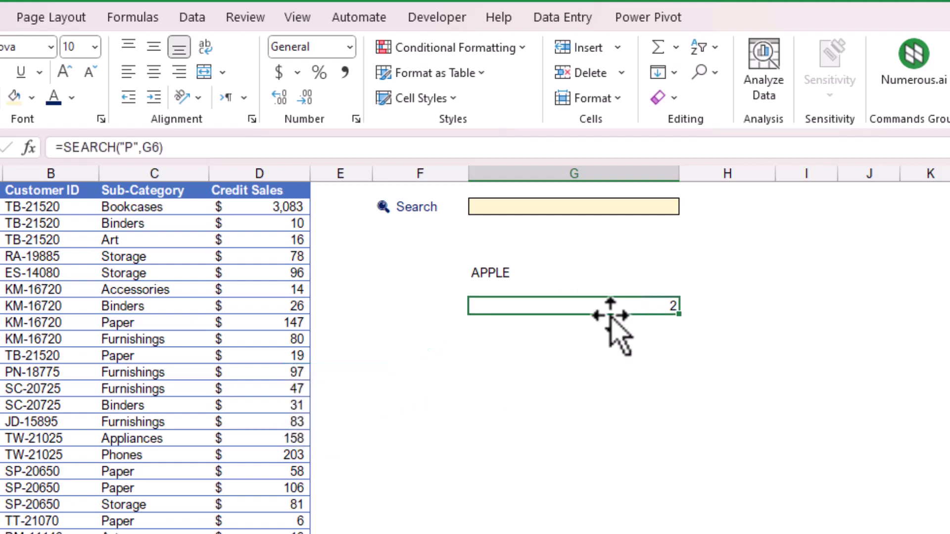
click(133, 150)
key(BackSpace)
text(L)
key(Return)
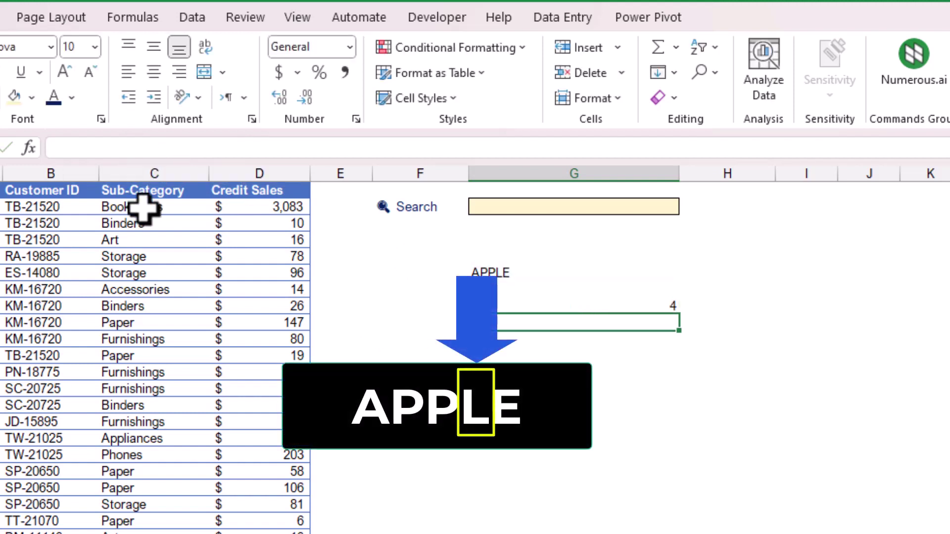
Change the search text to "PL" so G8 returns 3, then review the formula unchanged
click(647, 307)
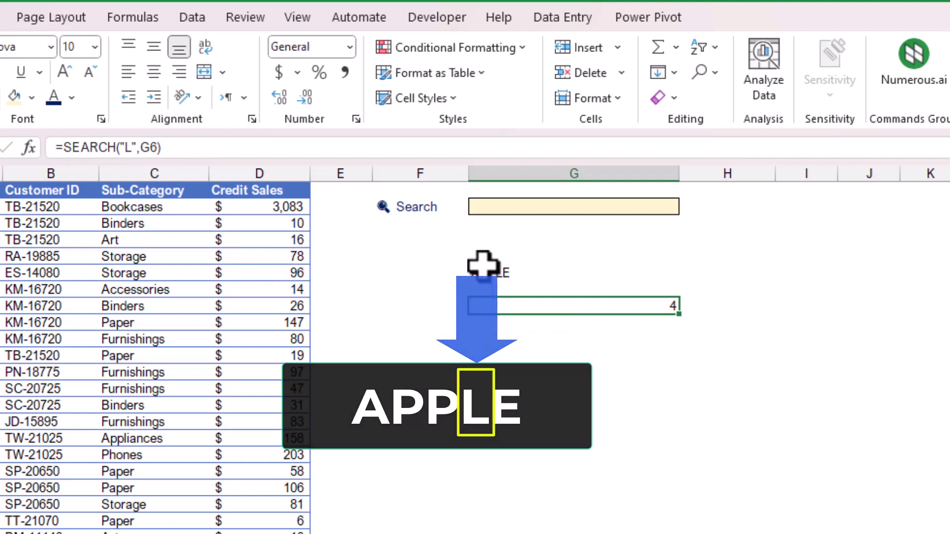
click(127, 147)
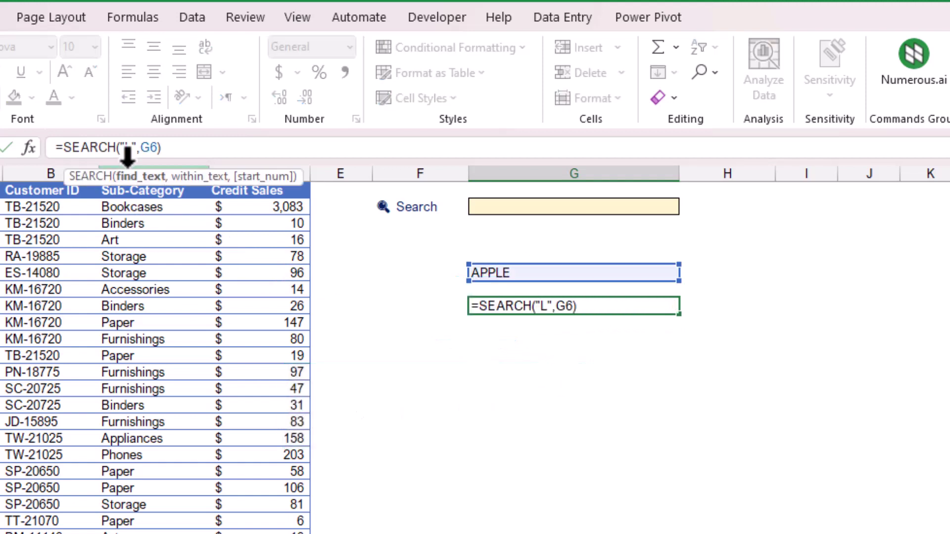
text(P)
key(Return)
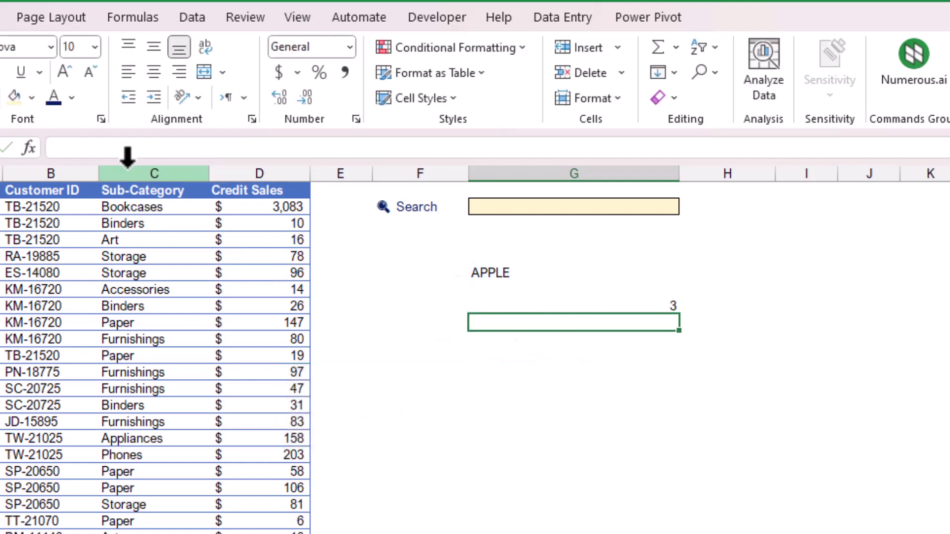
click(636, 305)
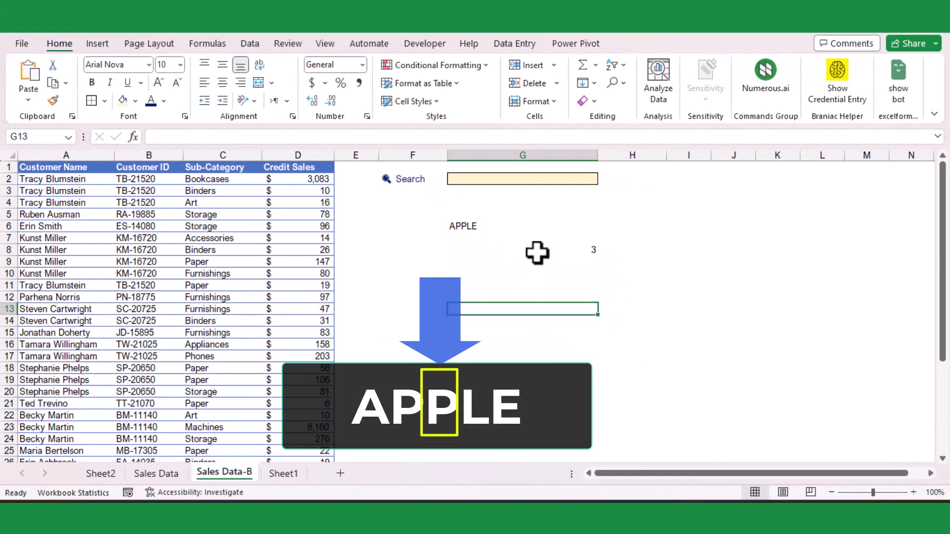
double_click(597, 309)
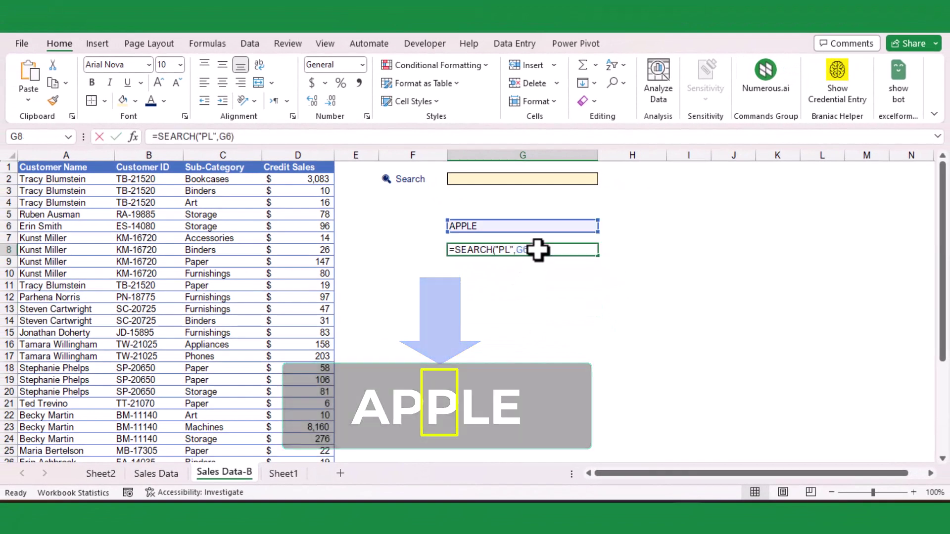
key(Escape)
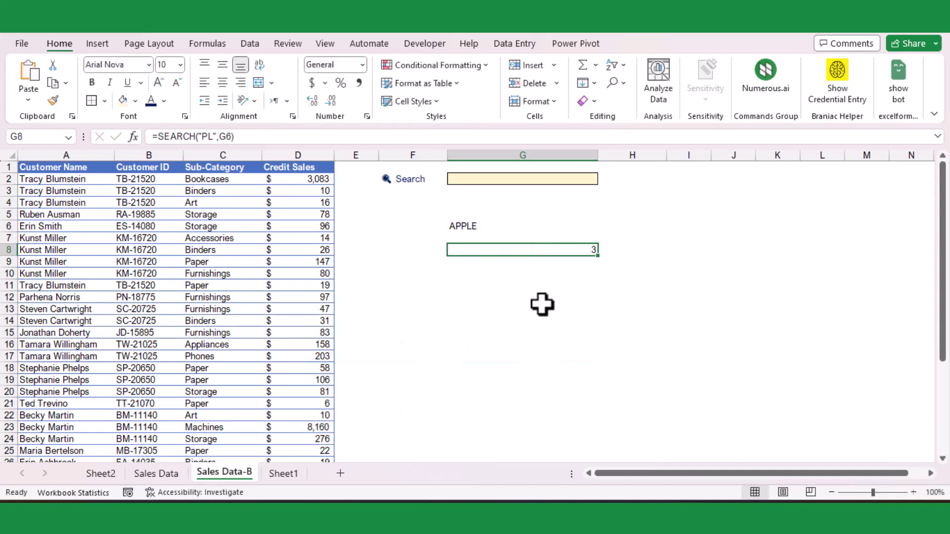
Clear the test cells and enter =CONCAT(A2:D2) in G6 to join row 2
key(Delete)
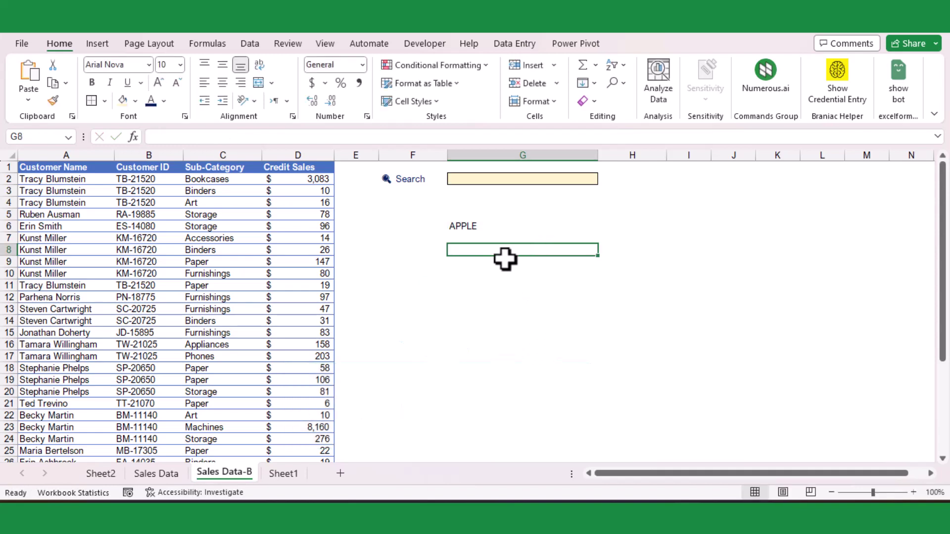
click(487, 227)
key(Delete)
text(=conc)
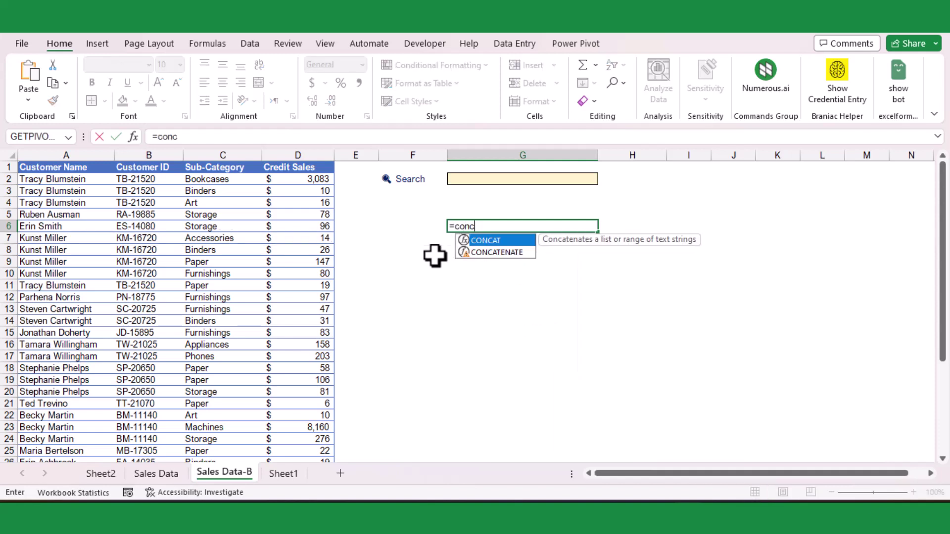
key(Tab)
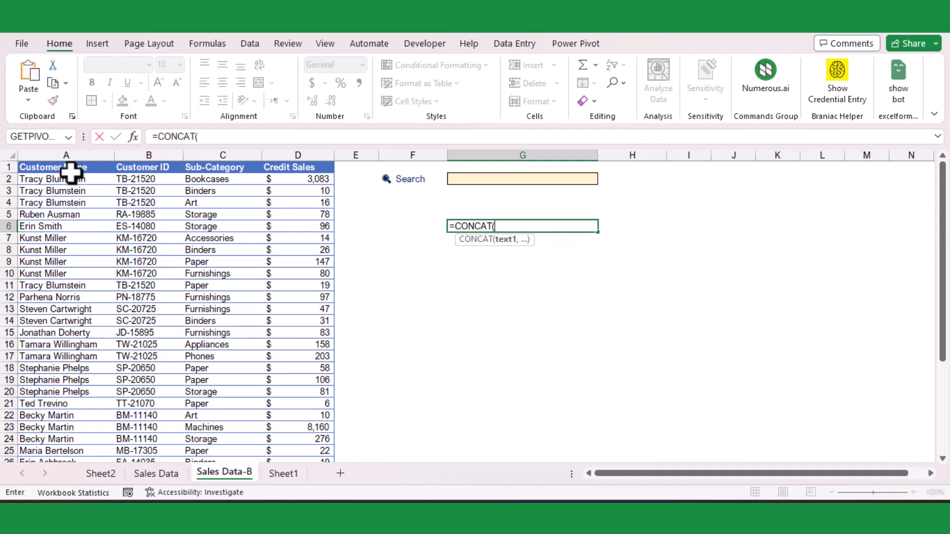
drag(69, 176, 313, 180)
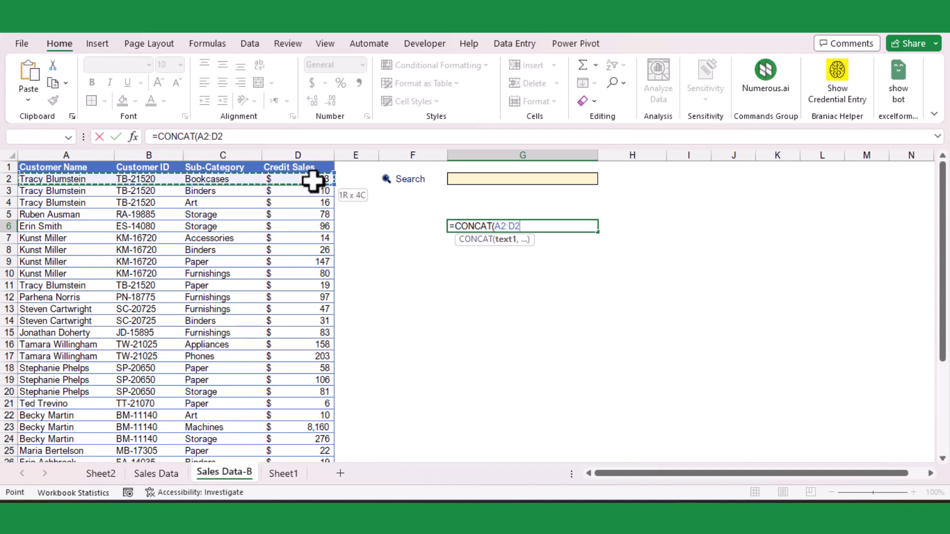
text())
key(Return)
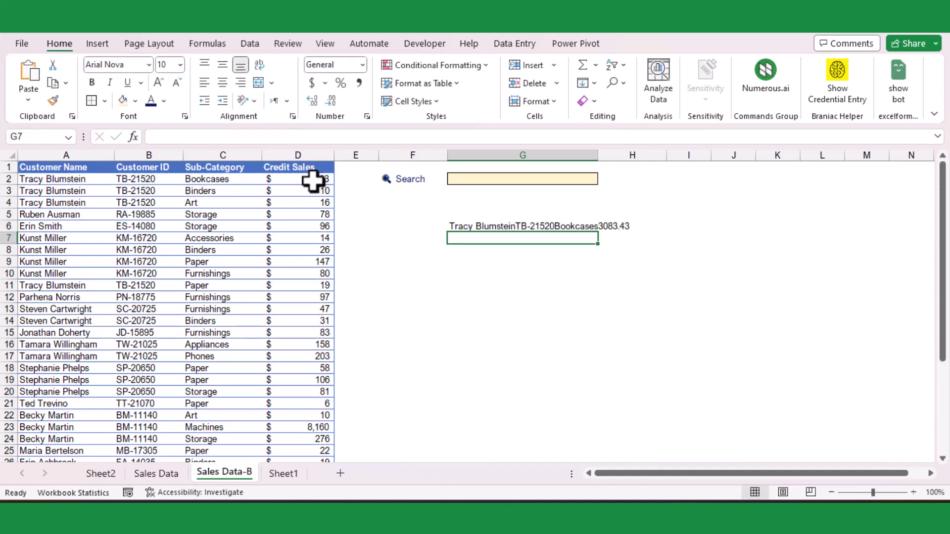
Enter BookCases in the G2 search box
click(456, 224)
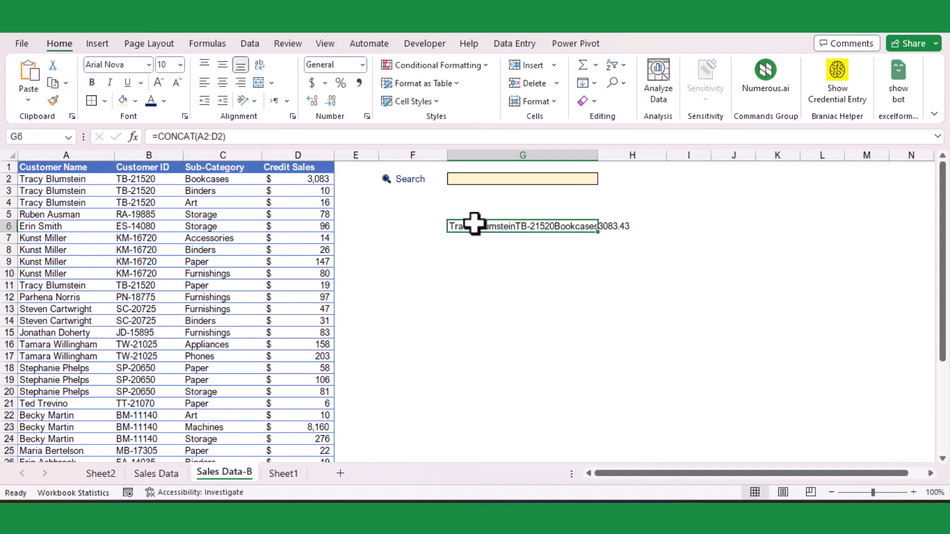
double_click(483, 178)
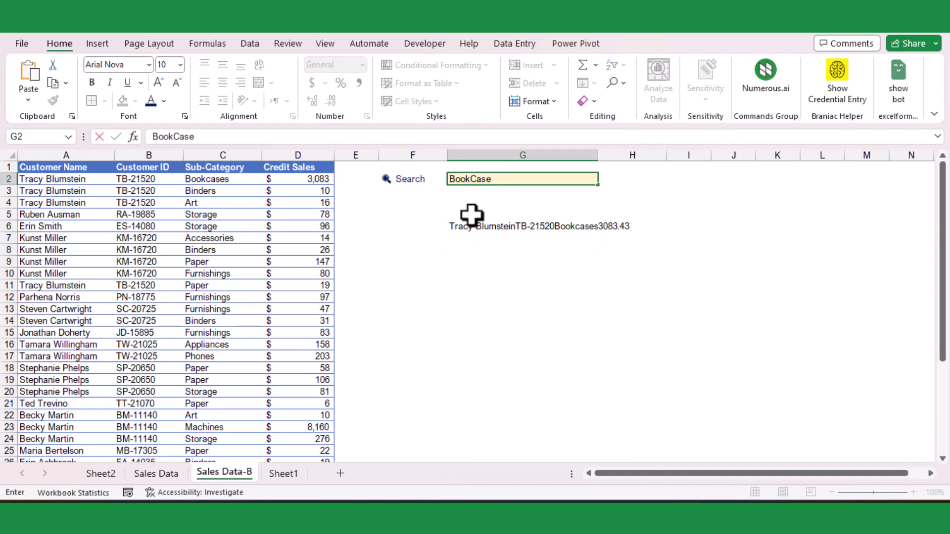
key(Return)
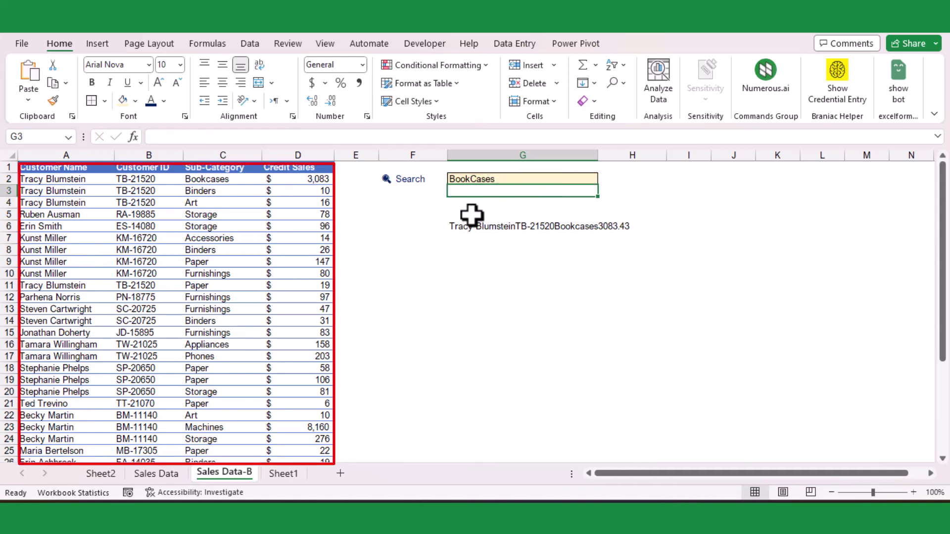
Enter =SEARCH(G2,G6) in G8, which returns 24
click(483, 246)
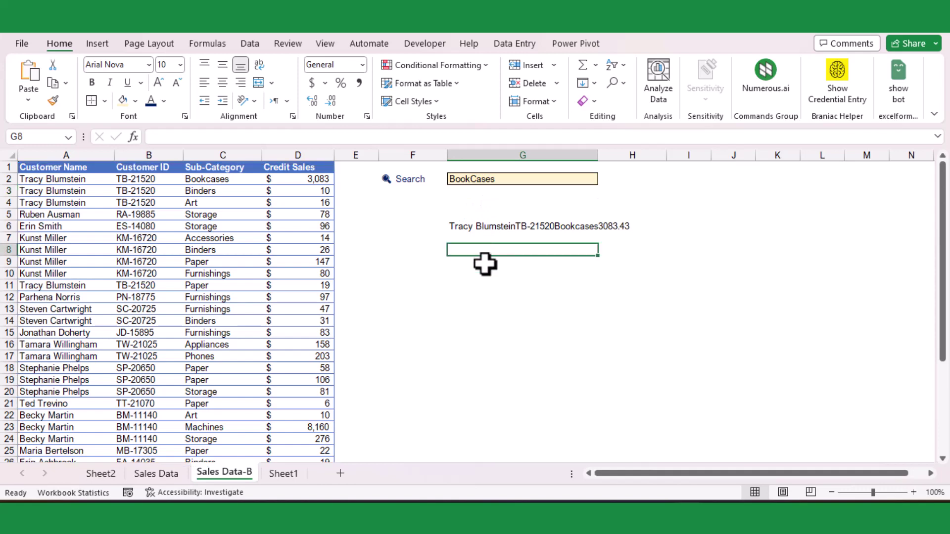
text(=Sea)
key(Tab)
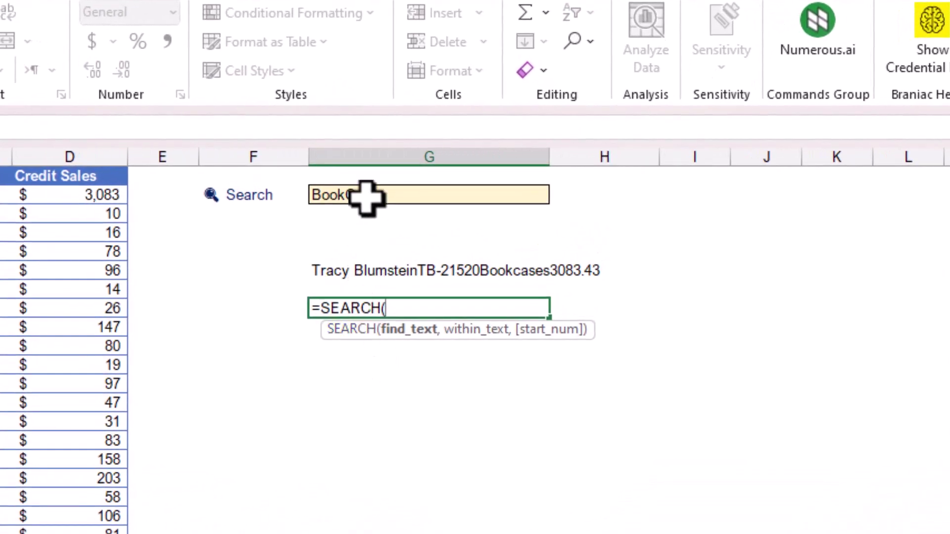
click(367, 196)
text(,)
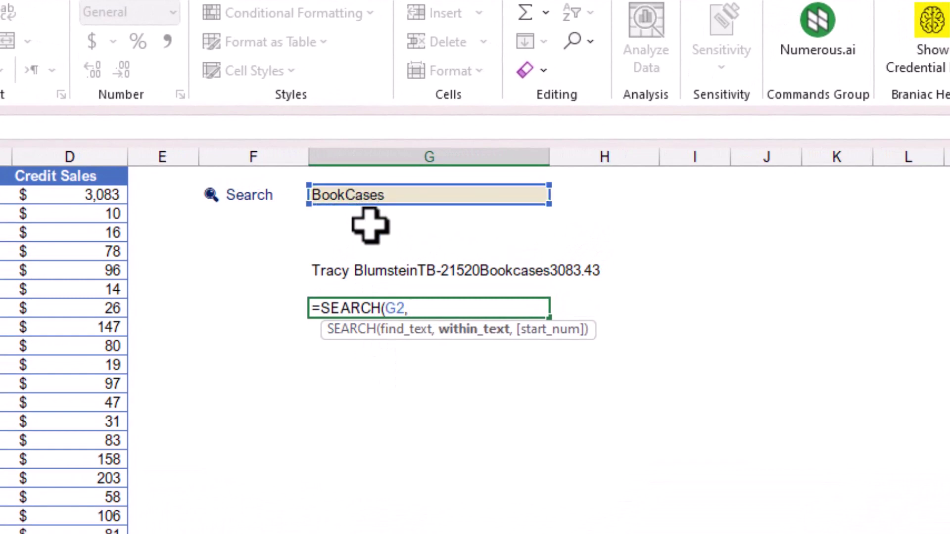
click(361, 271)
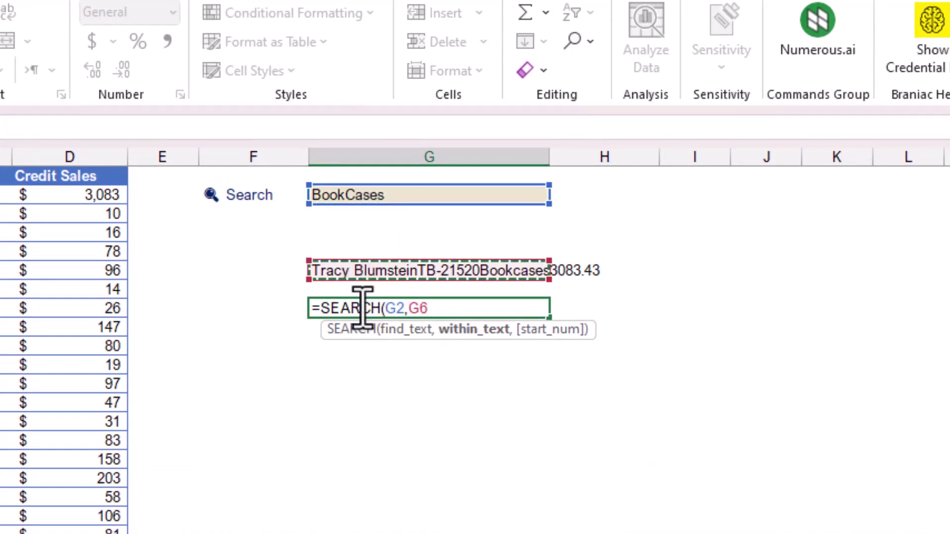
text())
key(Return)
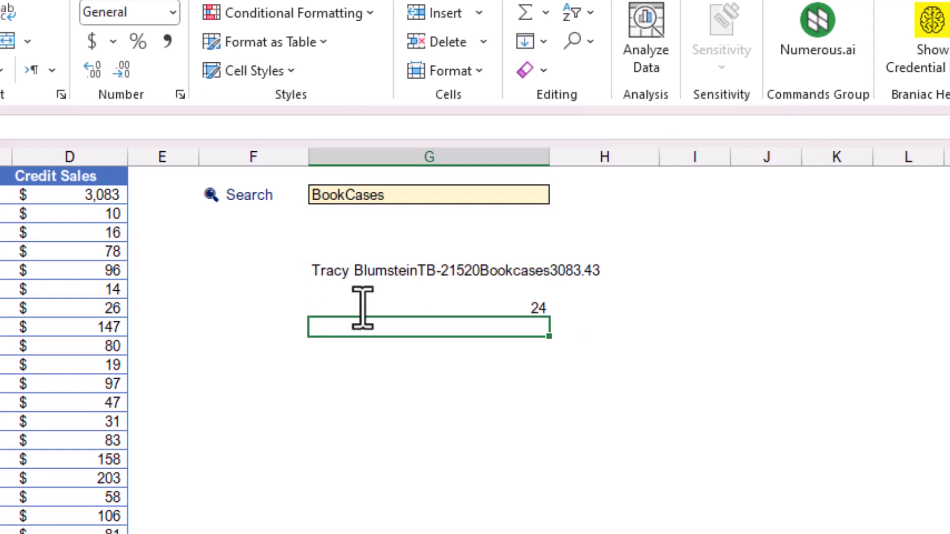
click(429, 307)
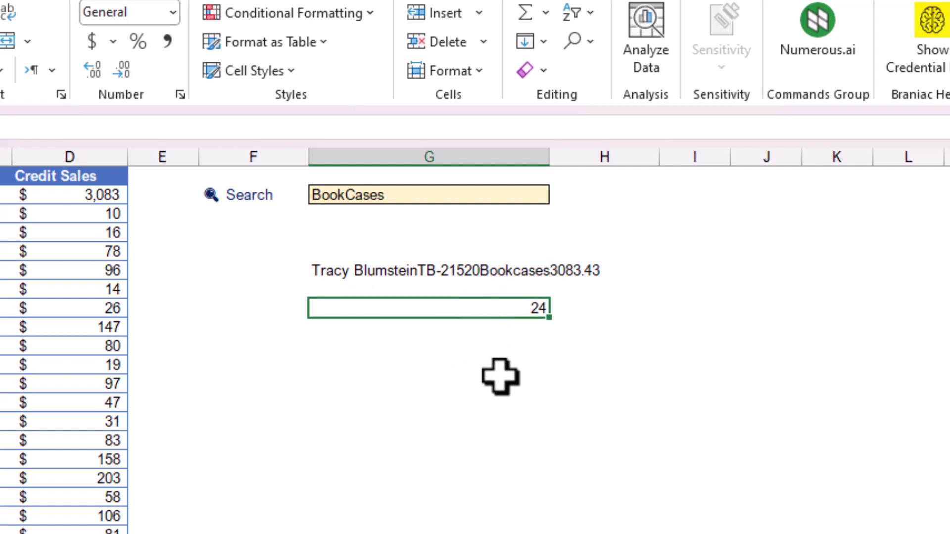
Test the search box with 10, making G8 show #VALUE!
click(428, 271)
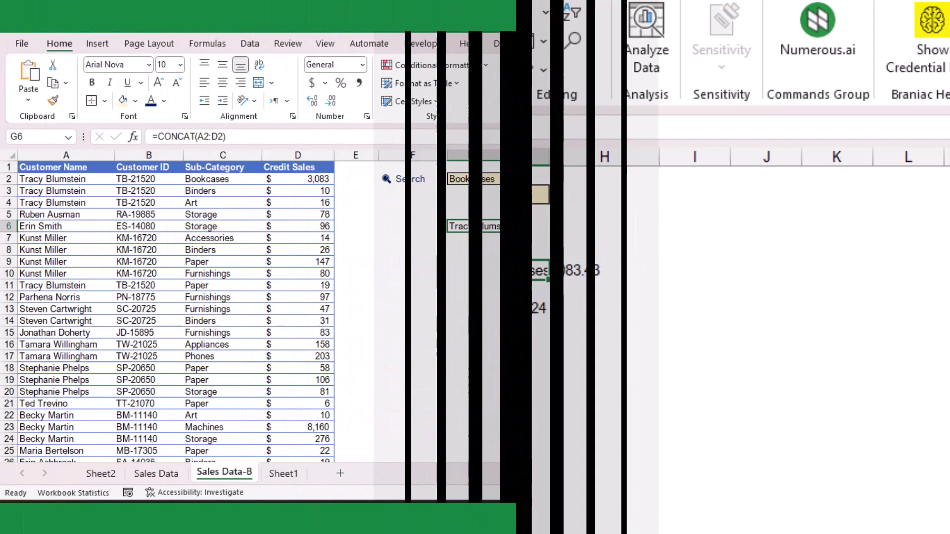
click(415, 195)
text(10)
key(Return)
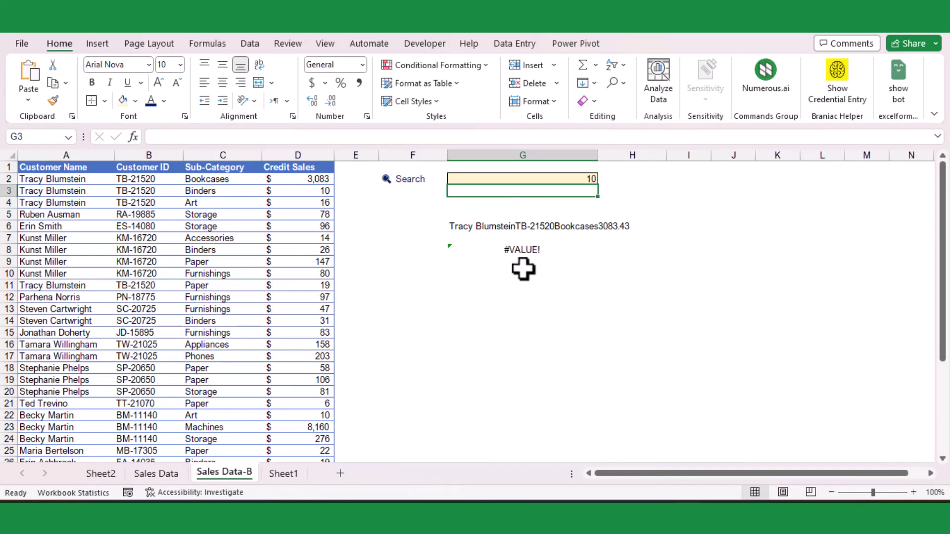
click(517, 180)
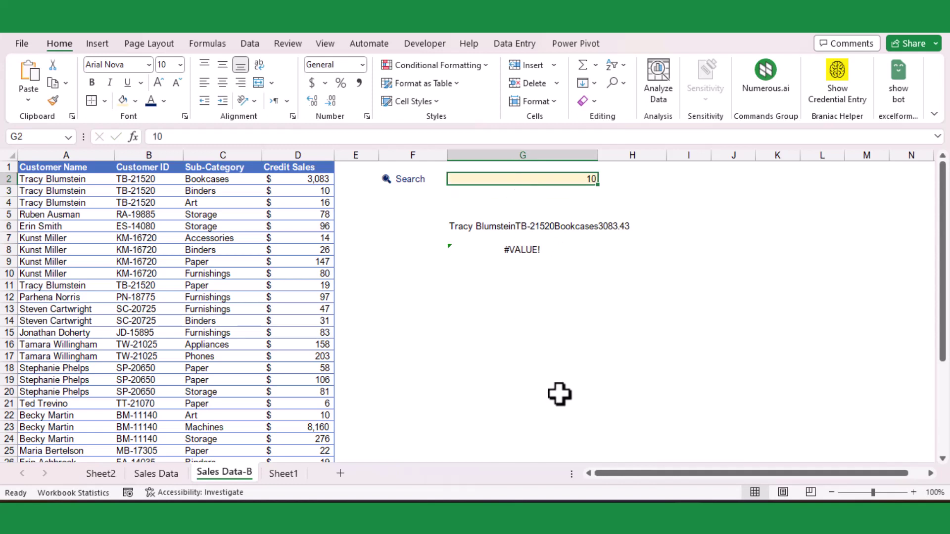
Undo to restore BookCases and clear the helper cells G6 and G8
key(ctrl+z)
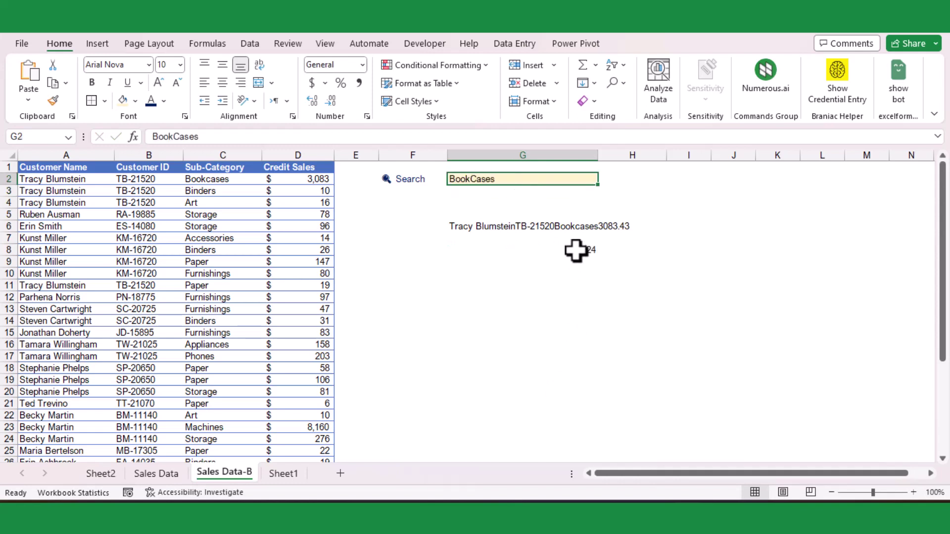
click(541, 228)
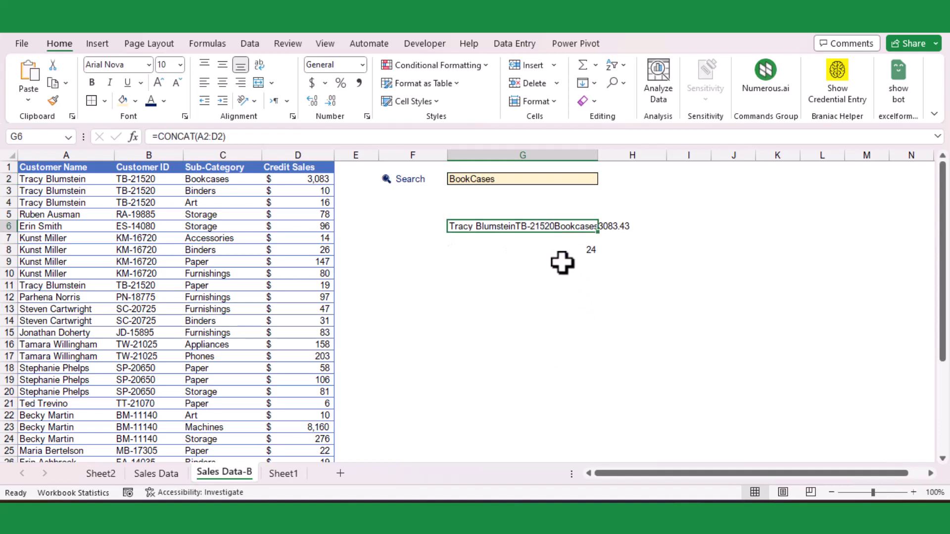
key(Delete)
click(577, 250)
key(Delete)
click(566, 309)
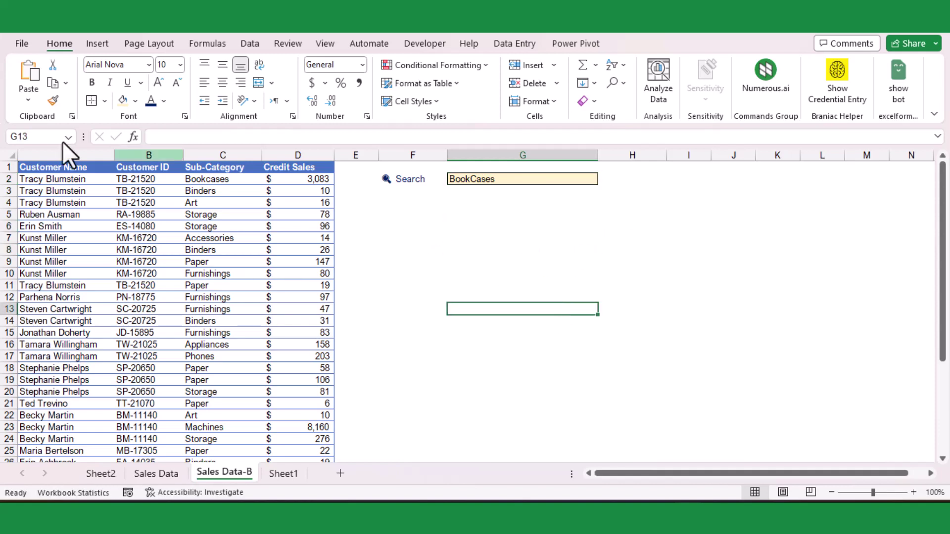
Select the whole sales table from A1 with Ctrl+A
click(34, 169)
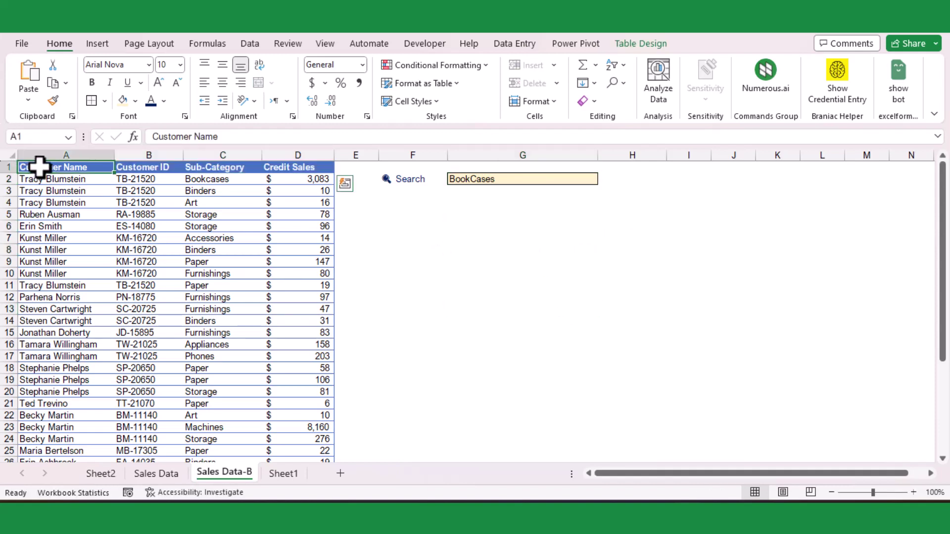
key(ctrl+a)
scroll(43, 179, down, 4)
scroll(127, 250, up, 4)
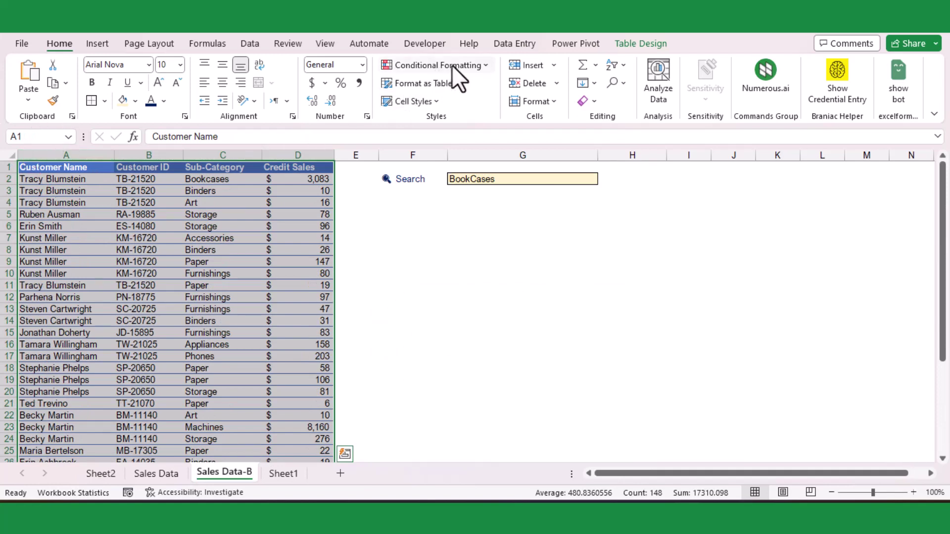
Create a new conditional formatting rule of type 'Use a formula to determine which cells to format'
click(480, 64)
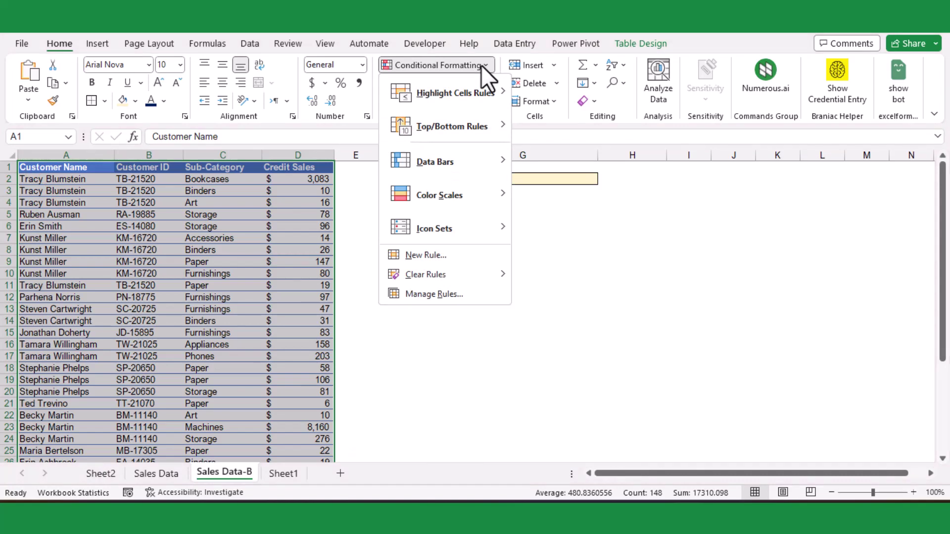
click(418, 254)
click(456, 288)
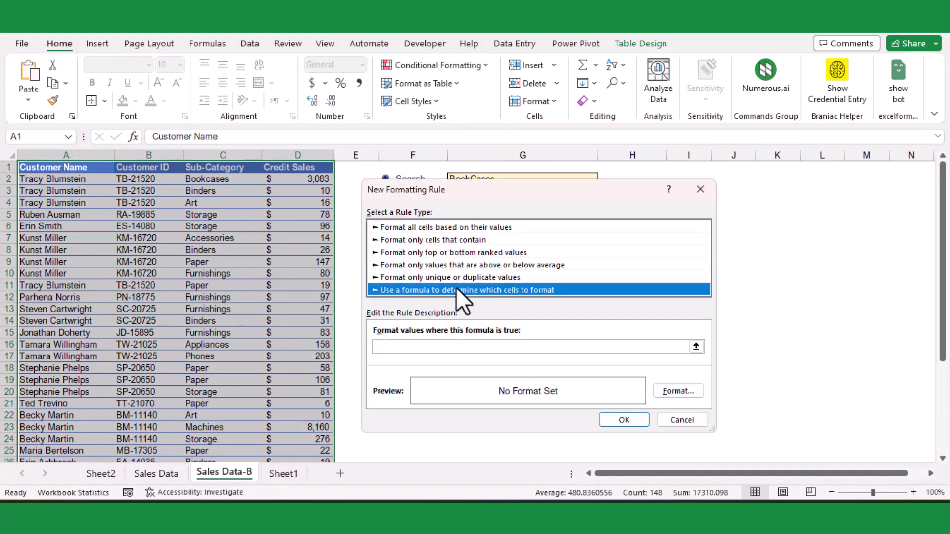
click(417, 348)
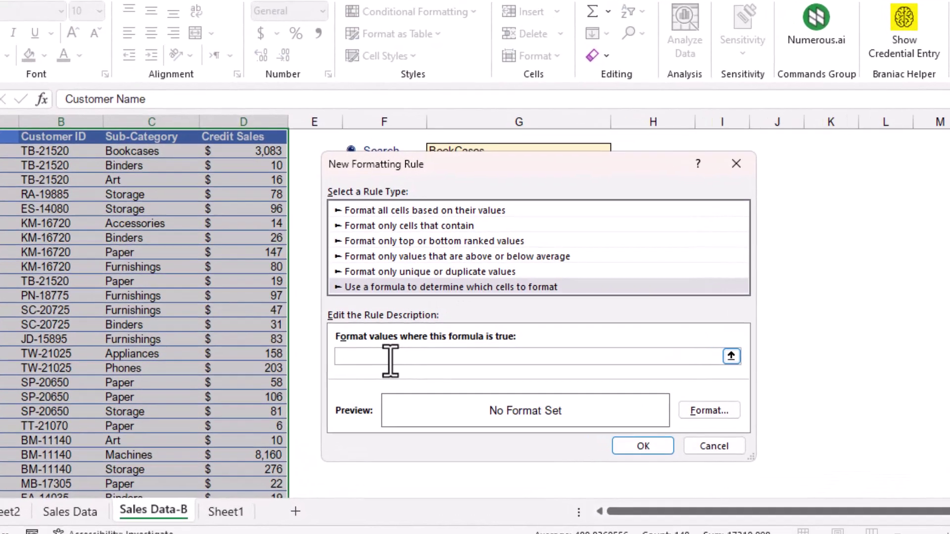
Start the rule formula =SEARCH($G$2,CONCAT($A1:$D1 referencing G2 and A1:D1
text(=SEARCH()
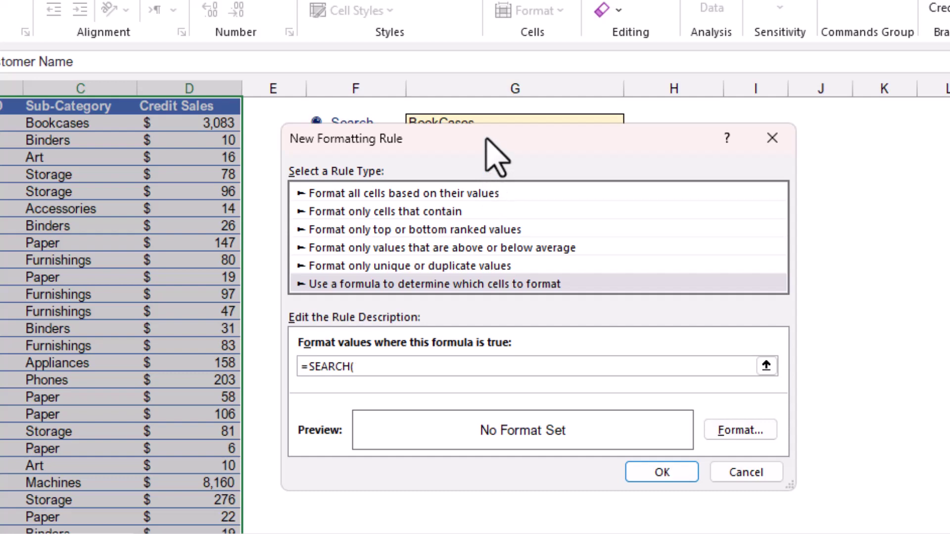
drag(494, 140, 506, 226)
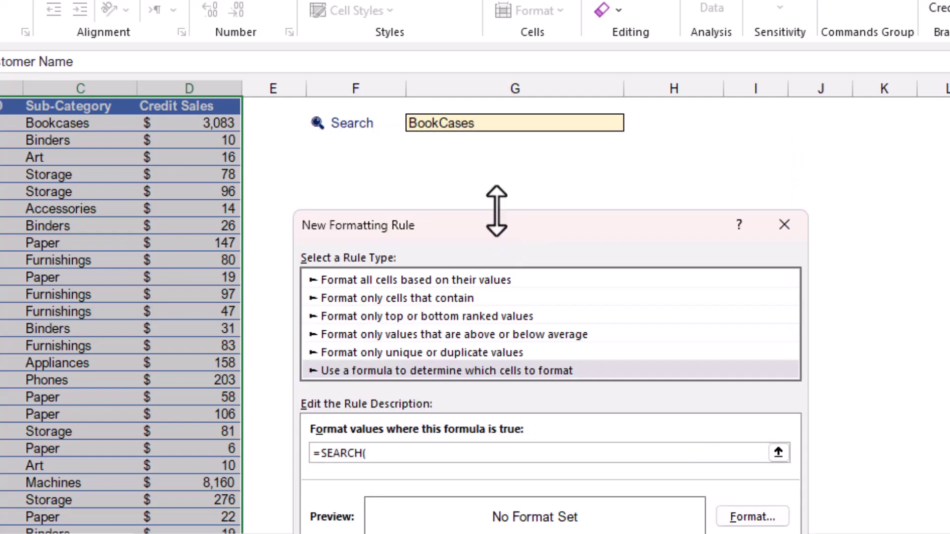
click(479, 124)
text(,CONCAT()
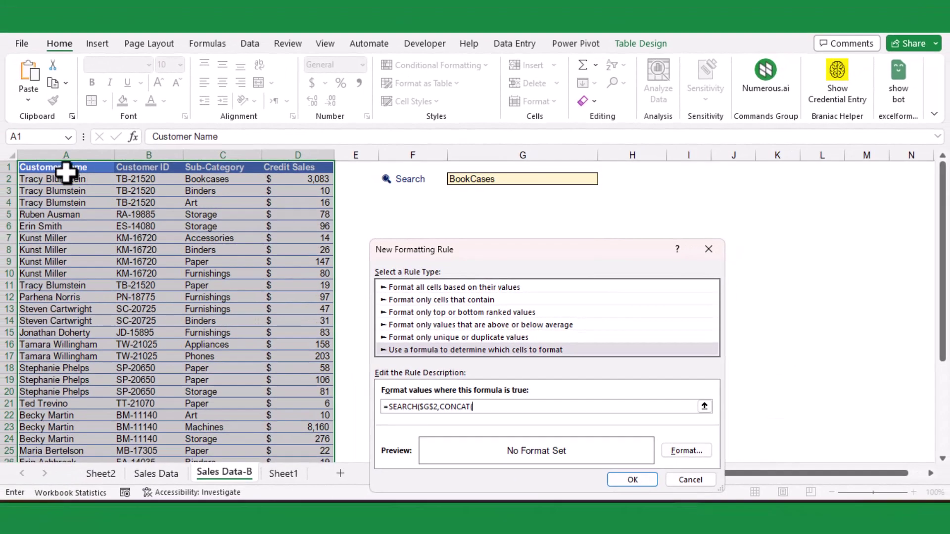
drag(66, 170, 314, 170)
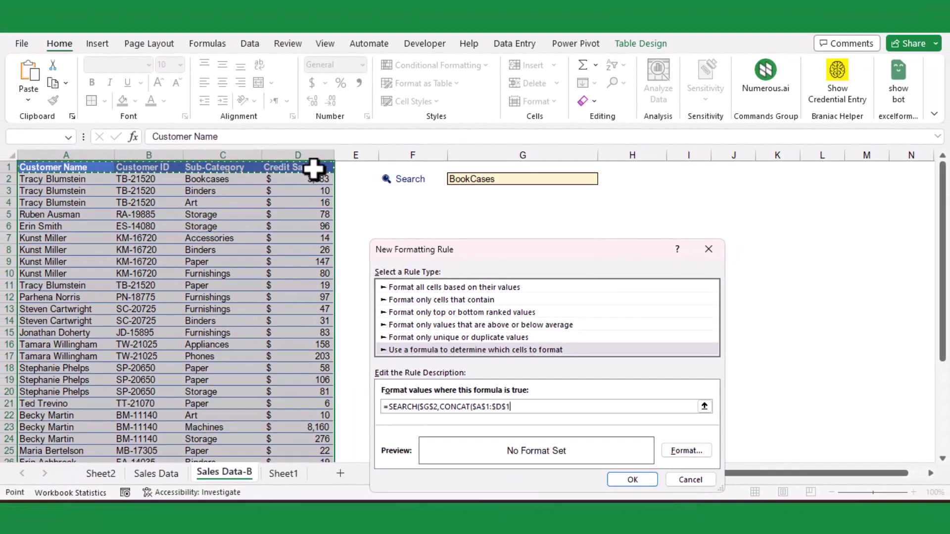
click(488, 407)
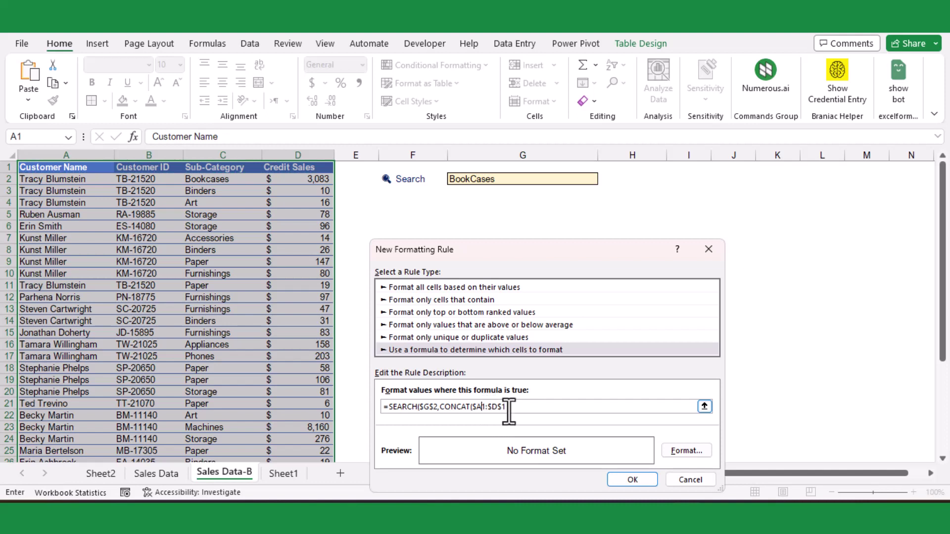
Make the D1 row reference relative and format matches with light gold fill and bold font
click(502, 410)
key(BackSpace)
click(689, 451)
click(494, 152)
click(466, 202)
click(466, 233)
click(448, 152)
click(419, 153)
click(573, 216)
Confirm the format, try saving the rule, and dismiss the missing-parenthesis warning
click(634, 463)
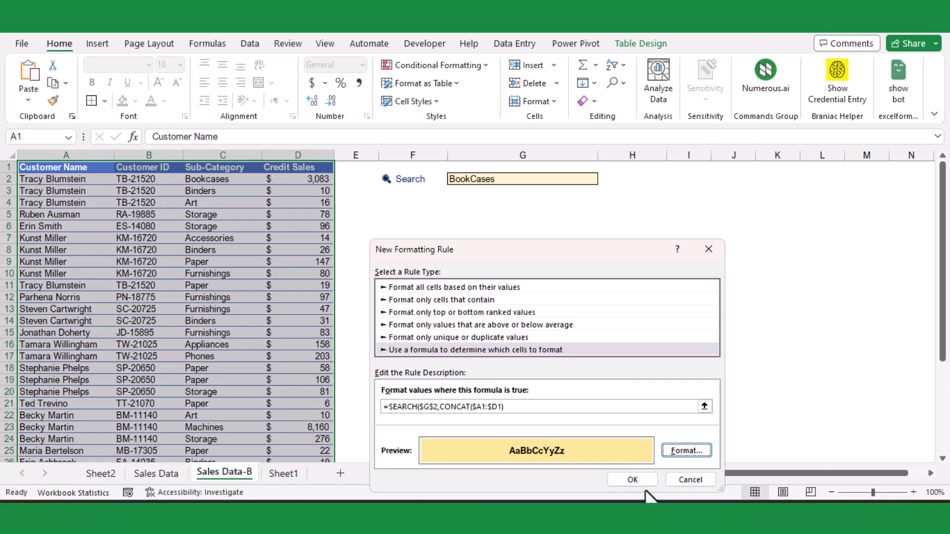
click(638, 480)
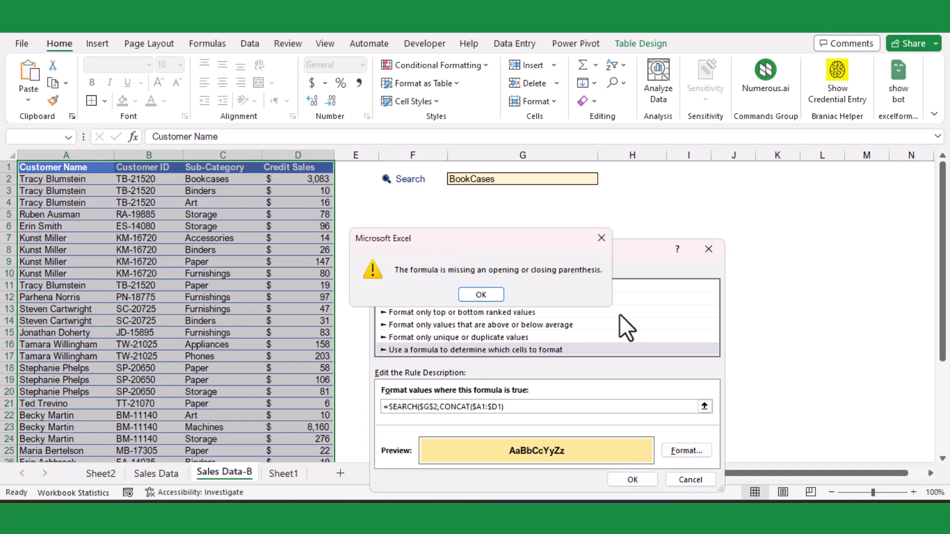
click(481, 295)
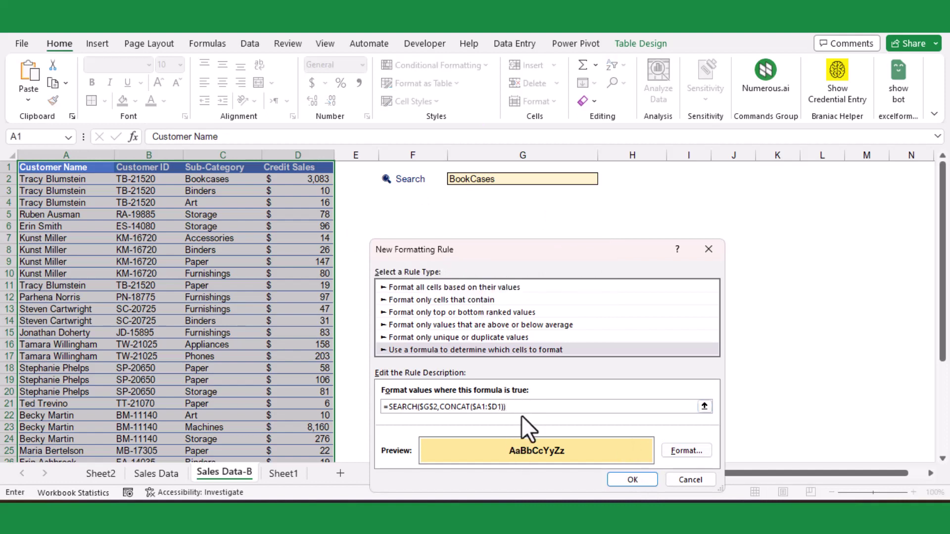
Save the corrected highlight rule, then test searches for Tracy and KM in G2
click(643, 480)
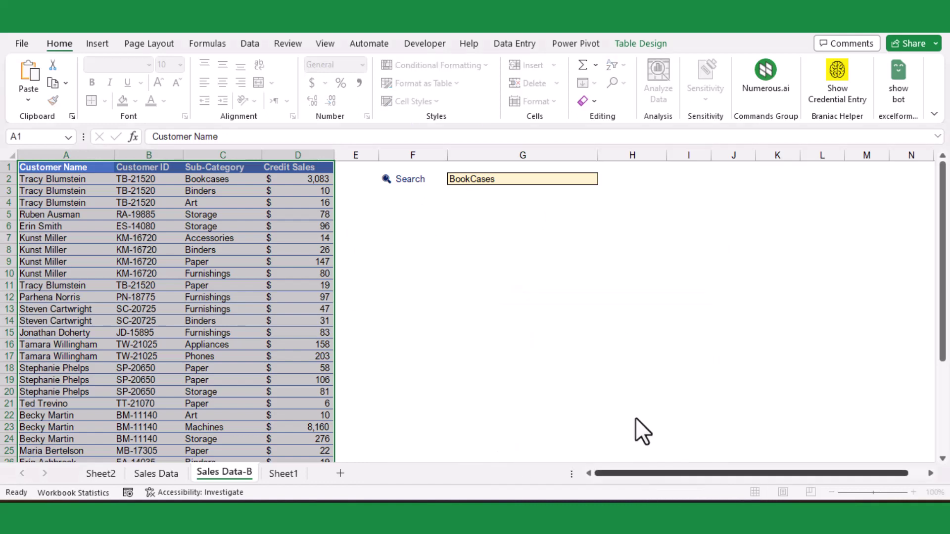
click(574, 346)
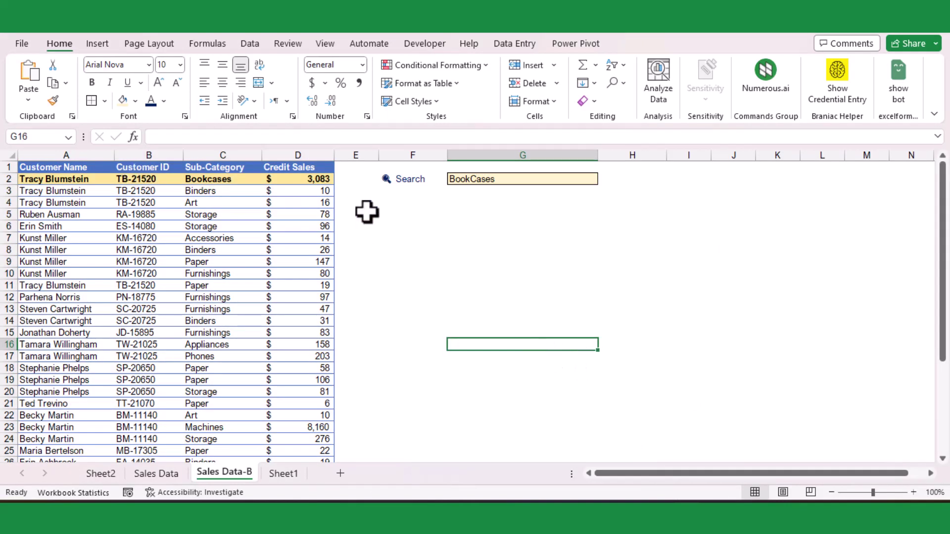
click(522, 178)
text(Tracy)
key(Return)
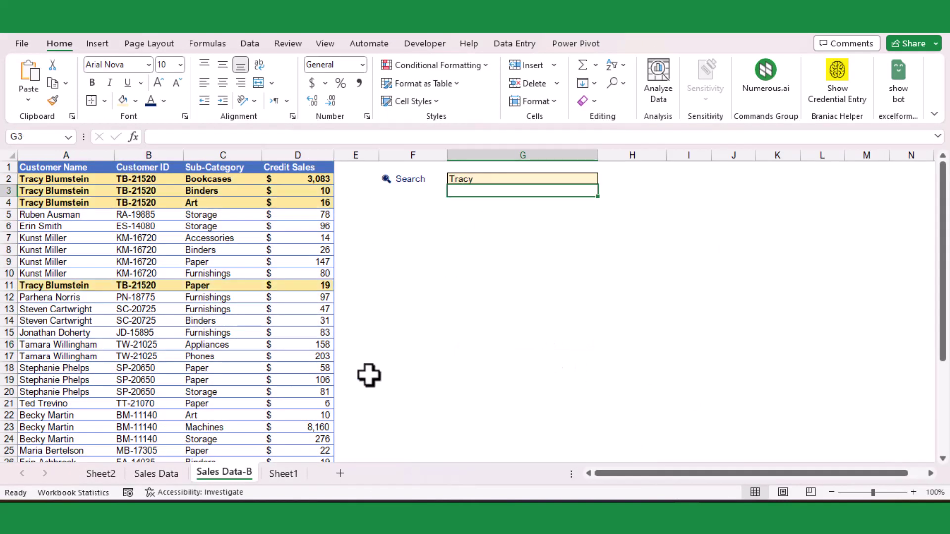
click(463, 179)
text(KM)
key(Return)
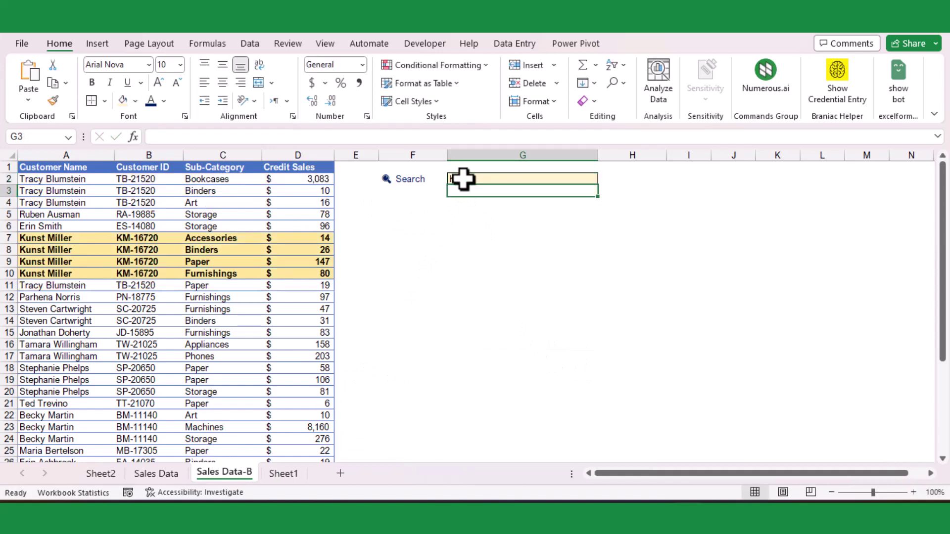
Empty the G2 search box, which highlights every table row
scroll(173, 333, down, 5)
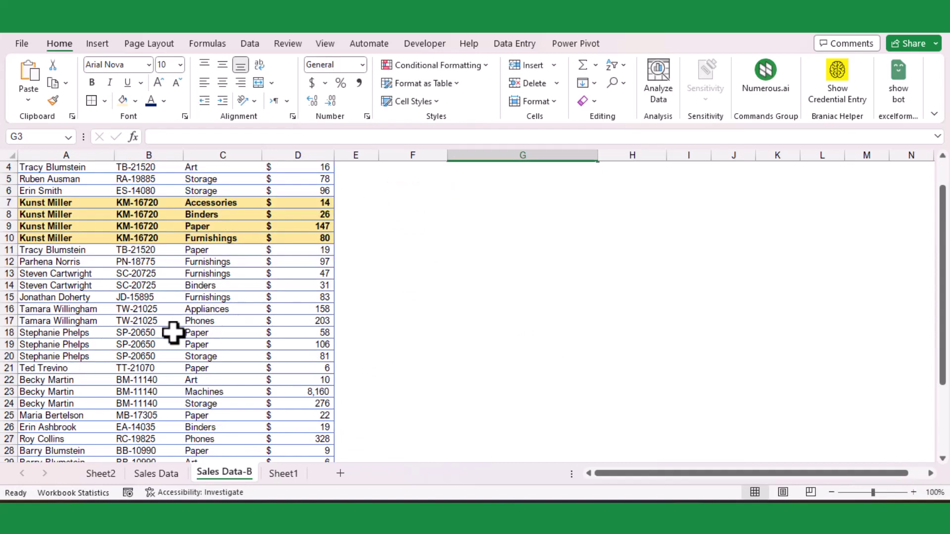
scroll(173, 333, down, 2)
scroll(174, 333, up, 7)
key(Up)
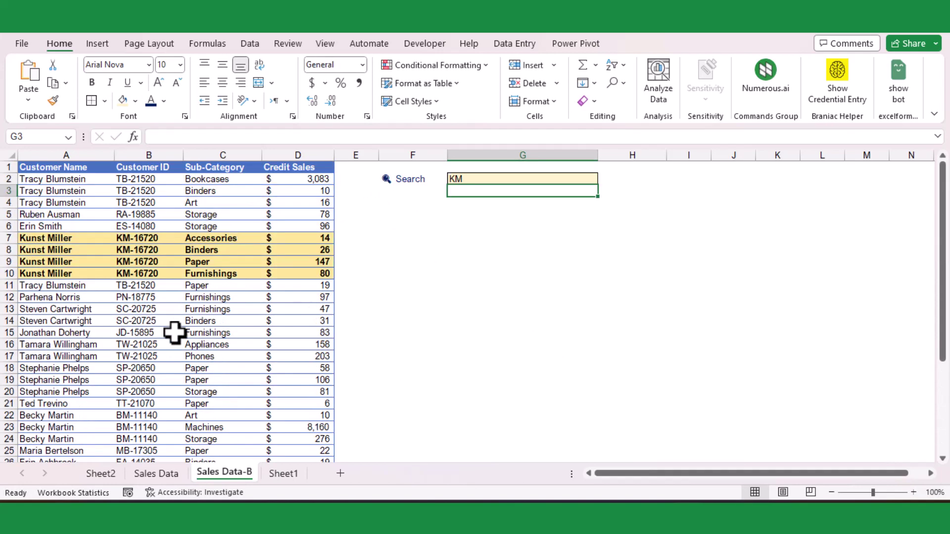
text(T)
key(Return)
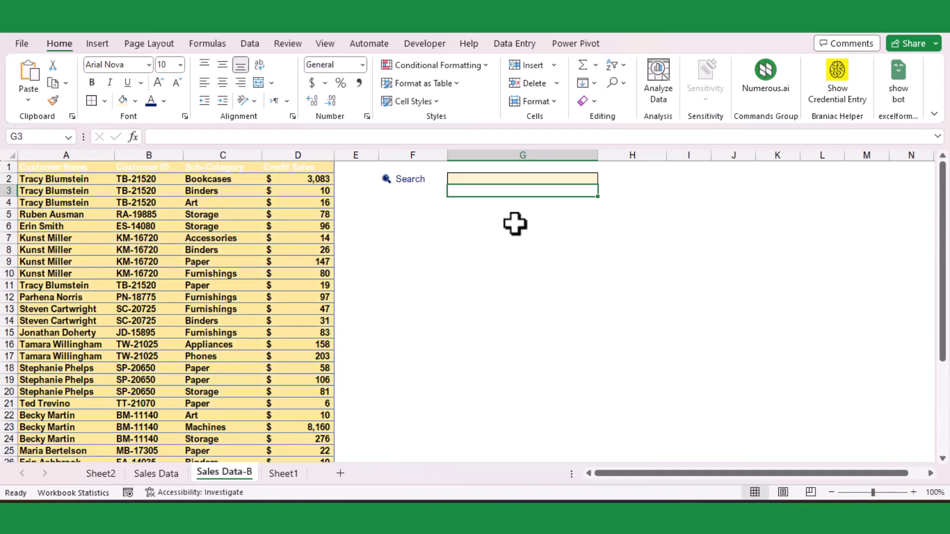
click(462, 261)
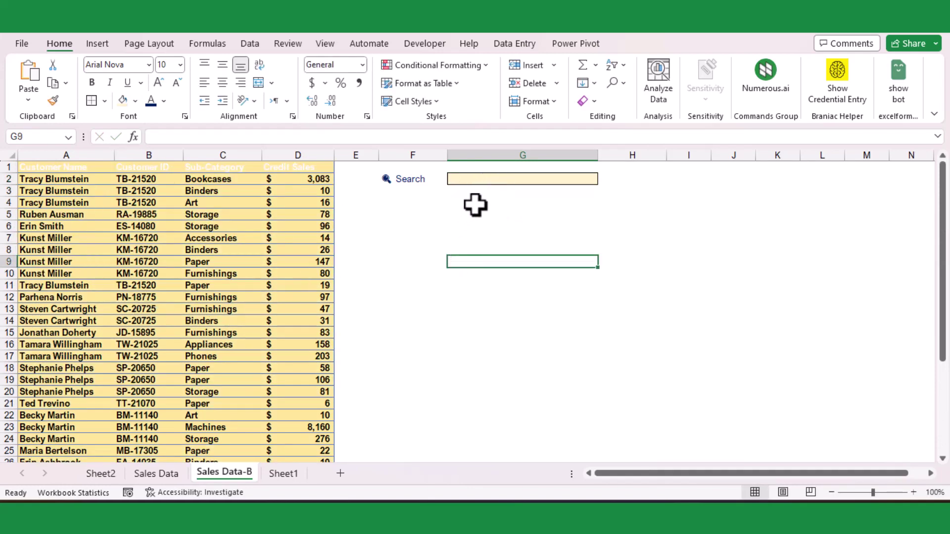
Open the worksheet's highlight rule for editing in the Conditional Formatting Rules Manager
click(452, 70)
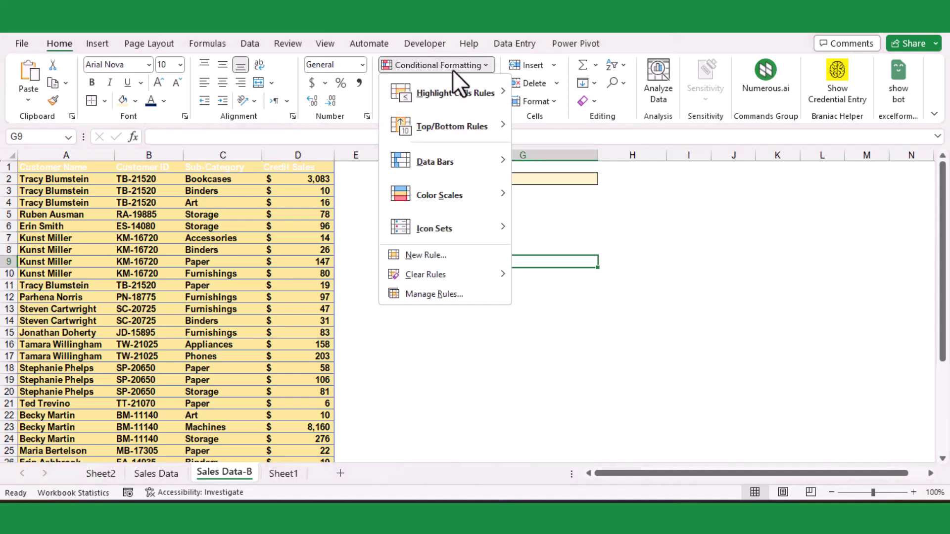
click(439, 299)
click(397, 266)
click(397, 287)
click(388, 321)
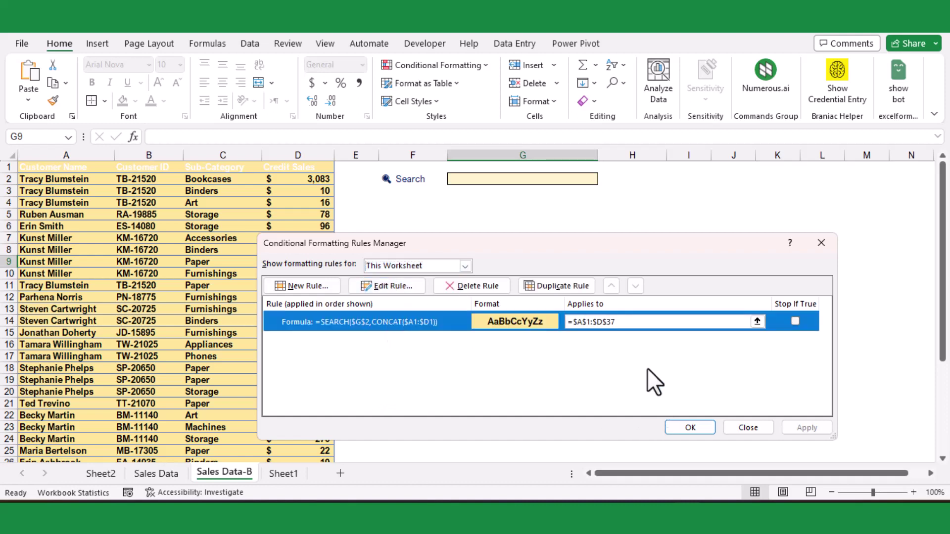
click(414, 286)
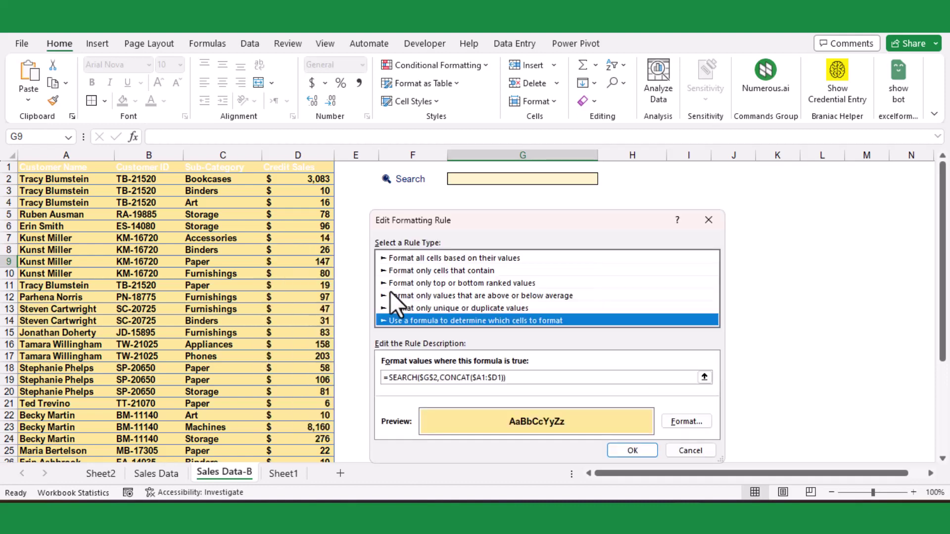
Wrap the formula as =IF(ISBLANK($G$2),0,SEARCH(...)) so a blank search returns 0
click(389, 377)
text(IF(ISBLANK()
click(542, 179)
text(,)
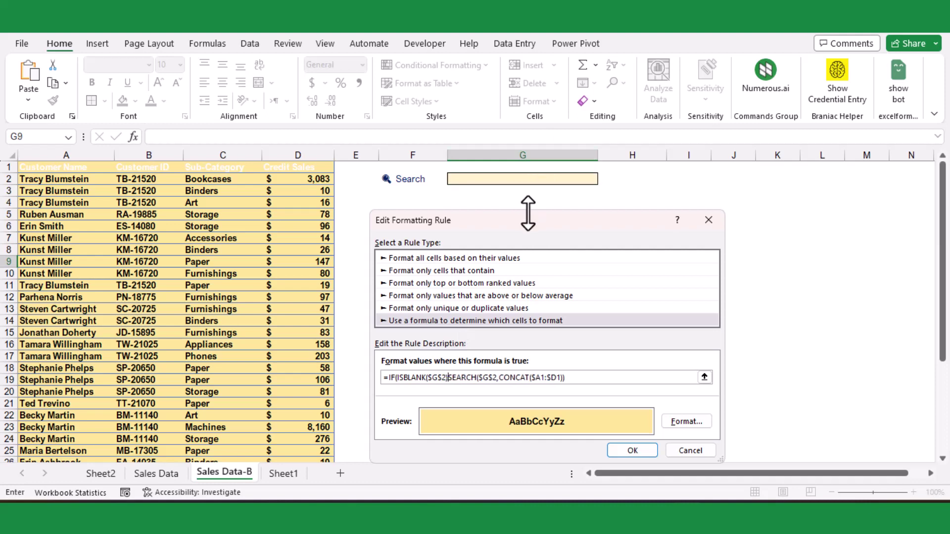
text(,0,)
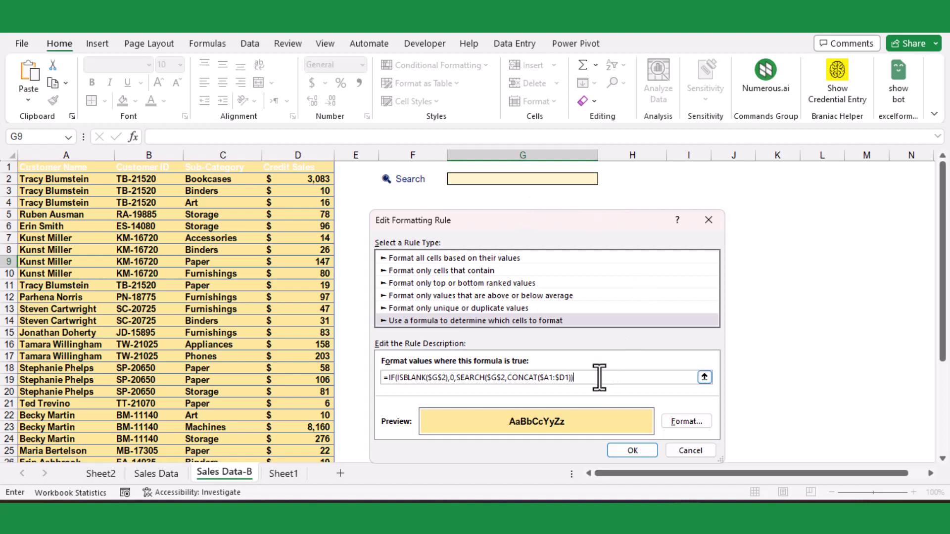
Save and apply the revised rule, then search for KM- in G2
click(631, 451)
click(792, 428)
click(683, 428)
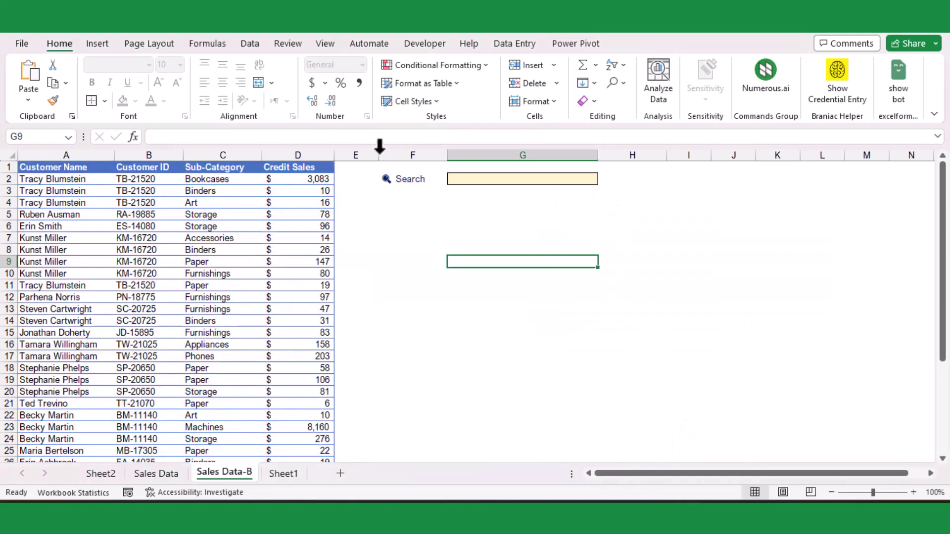
click(483, 182)
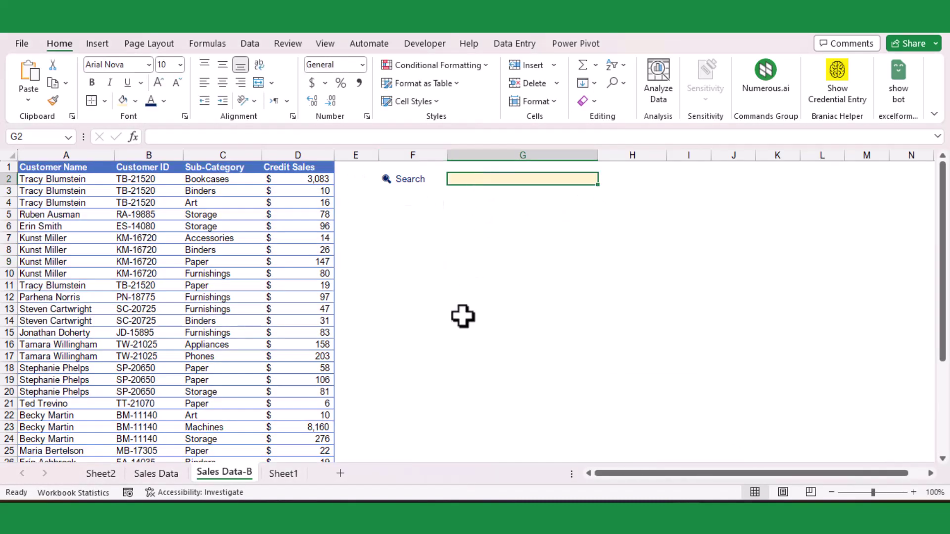
text(KM-)
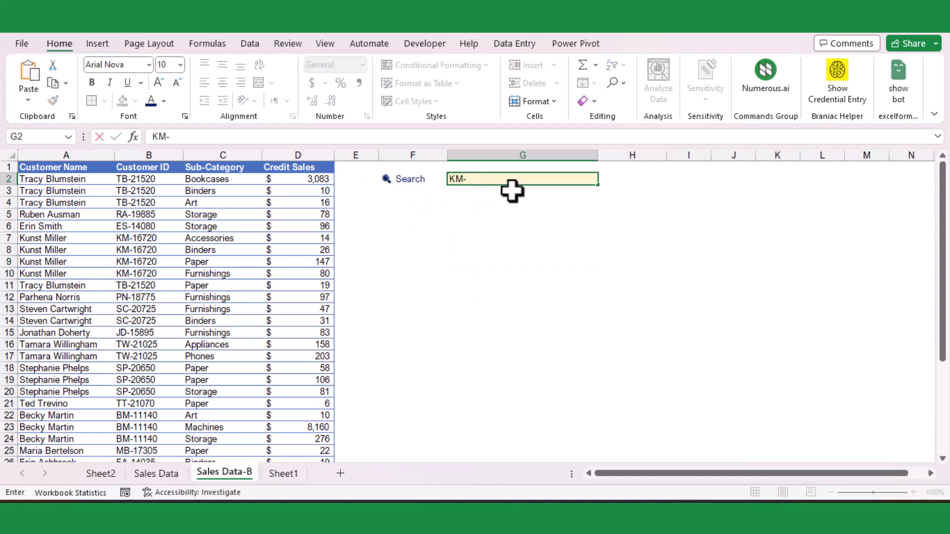
key(Return)
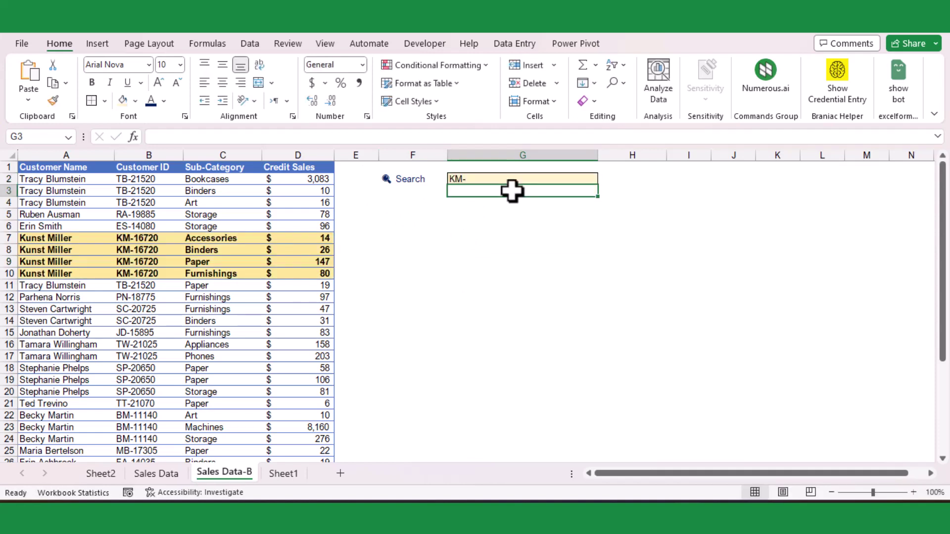
Filter Customer ID by yellow cell colour to show the KM- rows, then remove the filter
click(127, 167)
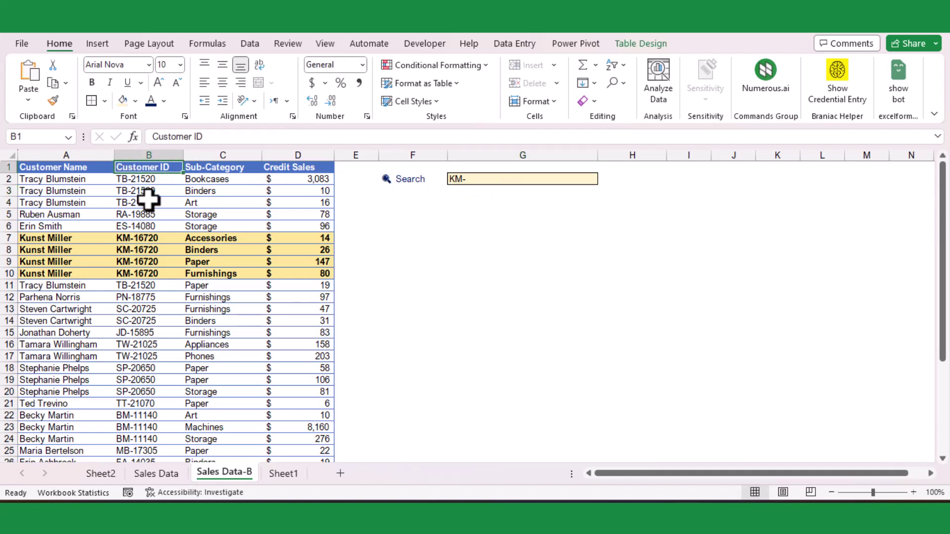
key(ctrl+shift+l)
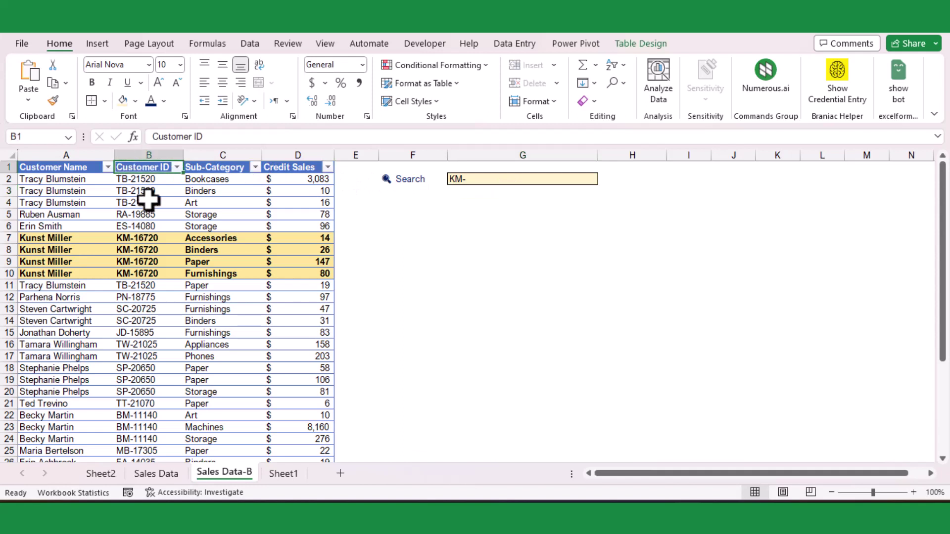
click(177, 167)
mouse_move(218, 278)
click(396, 299)
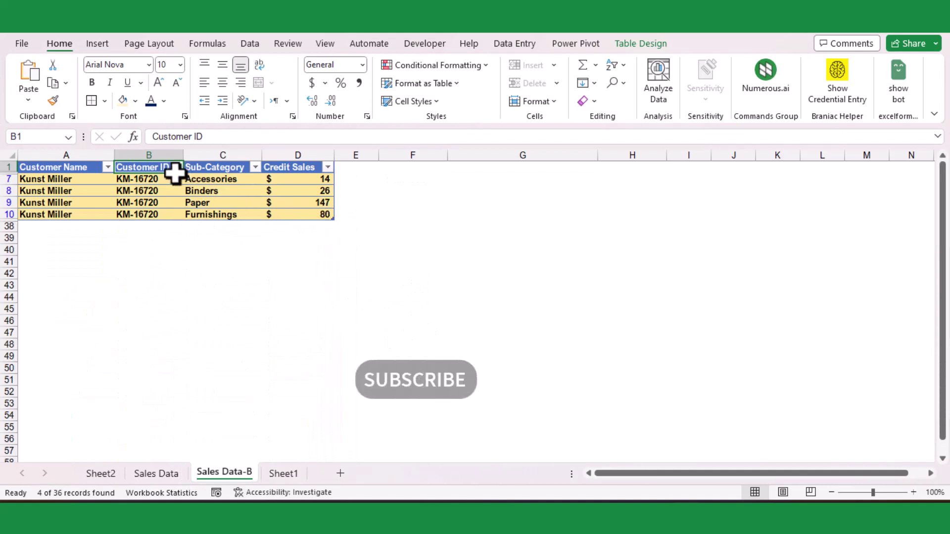
key(ctrl+shift+l)
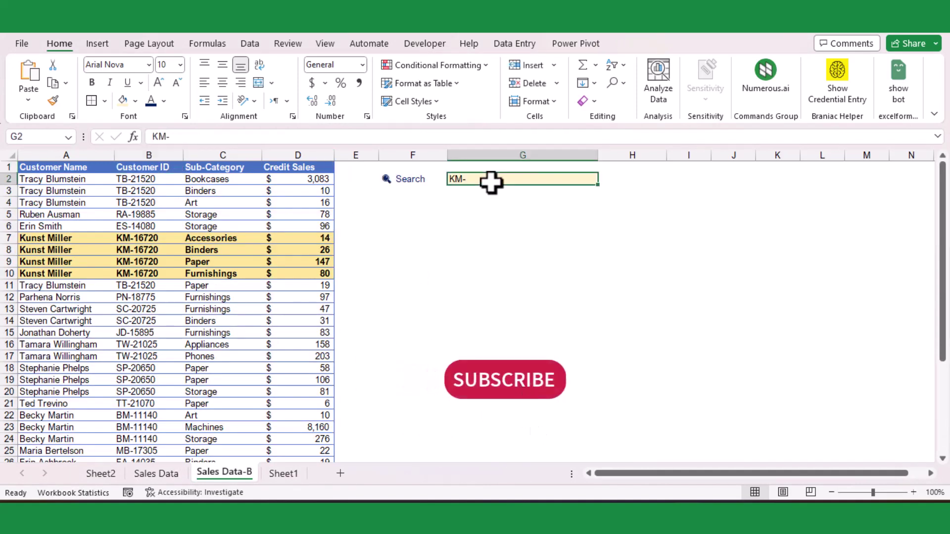